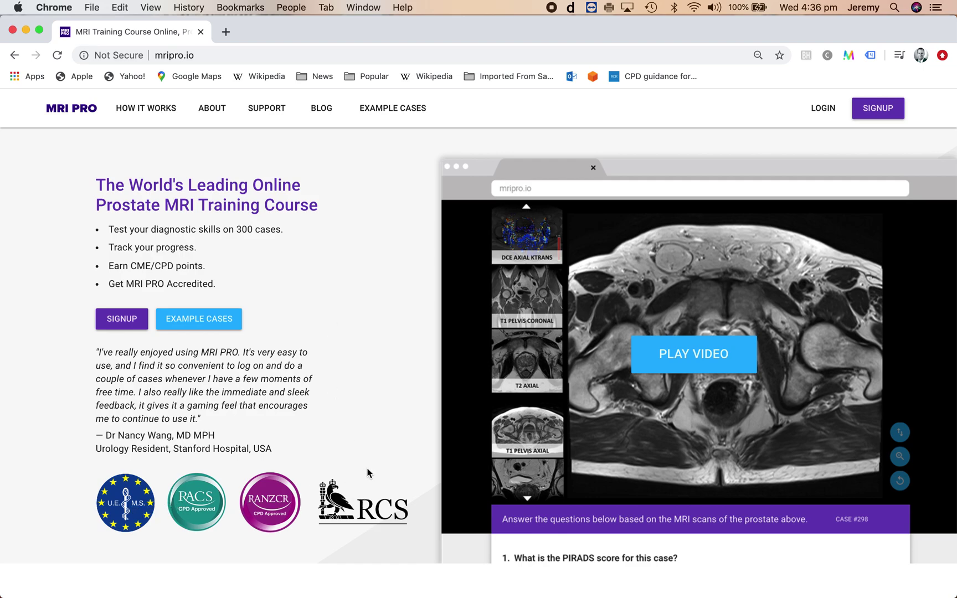
Step: Scroll down the home page to the clinical advisors section with its three advisor portraits
scroll(368, 472, "down", 5)
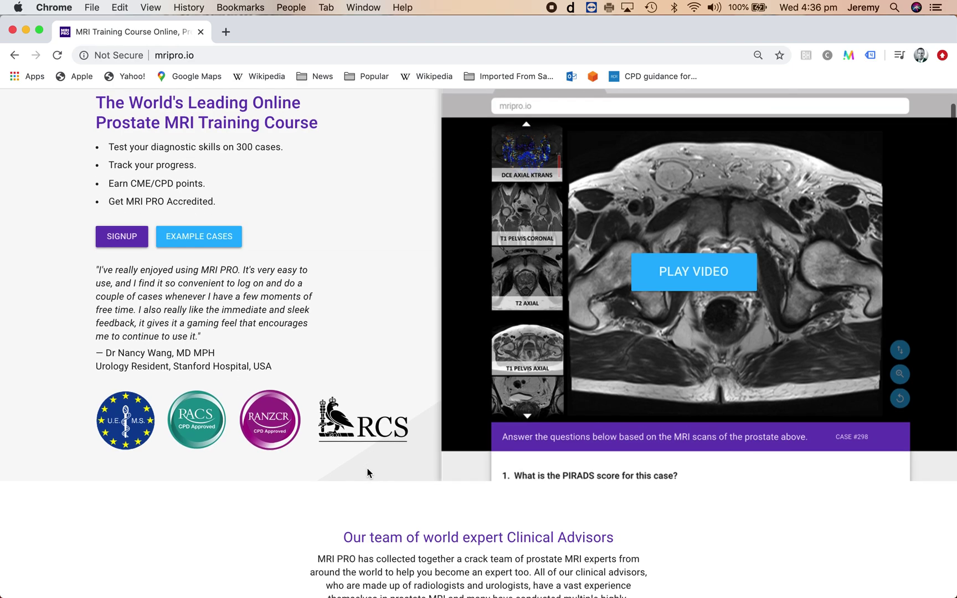
scroll(368, 472, "down", 12)
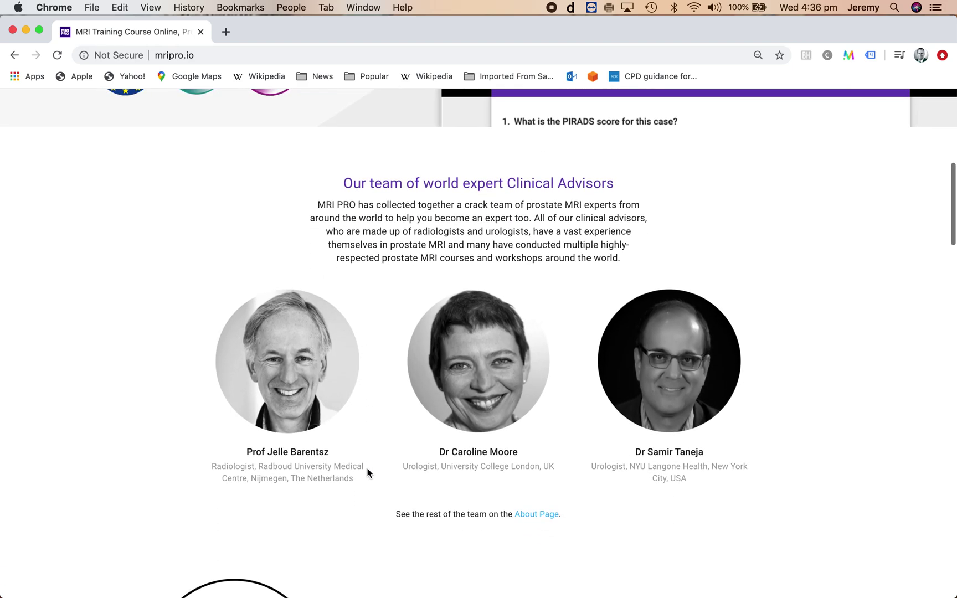
scroll(367, 472, "down", 2)
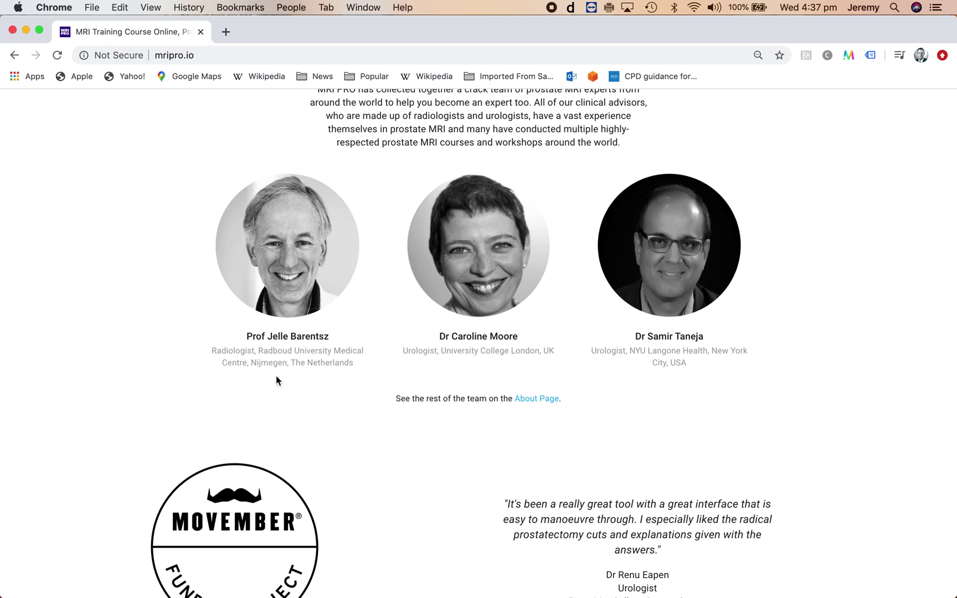
scroll(277, 380, "down", 5)
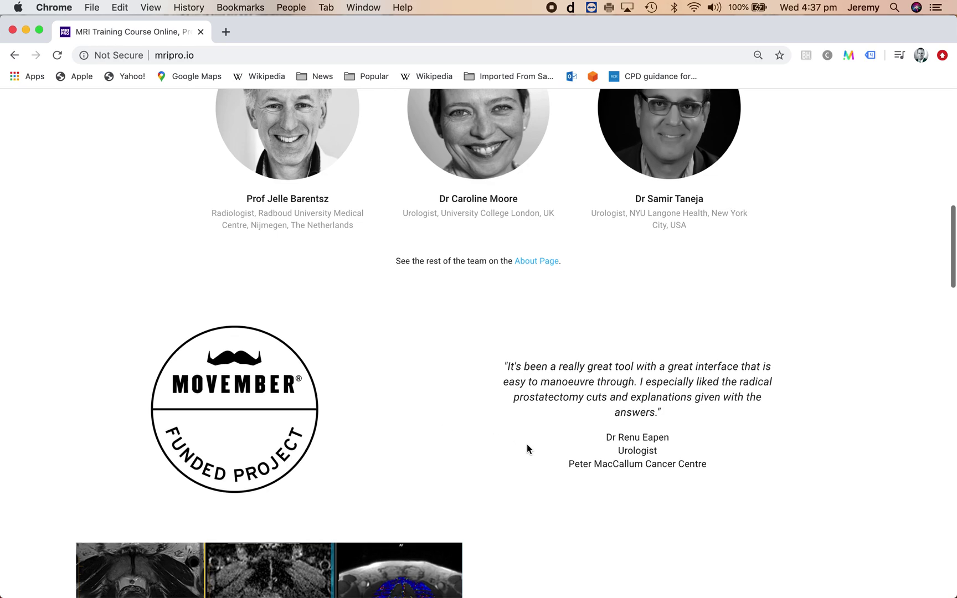
Step: Scroll past the Movember section to the sample case report with MRI, histology and tumour volumes
scroll(581, 491, "down", 3)
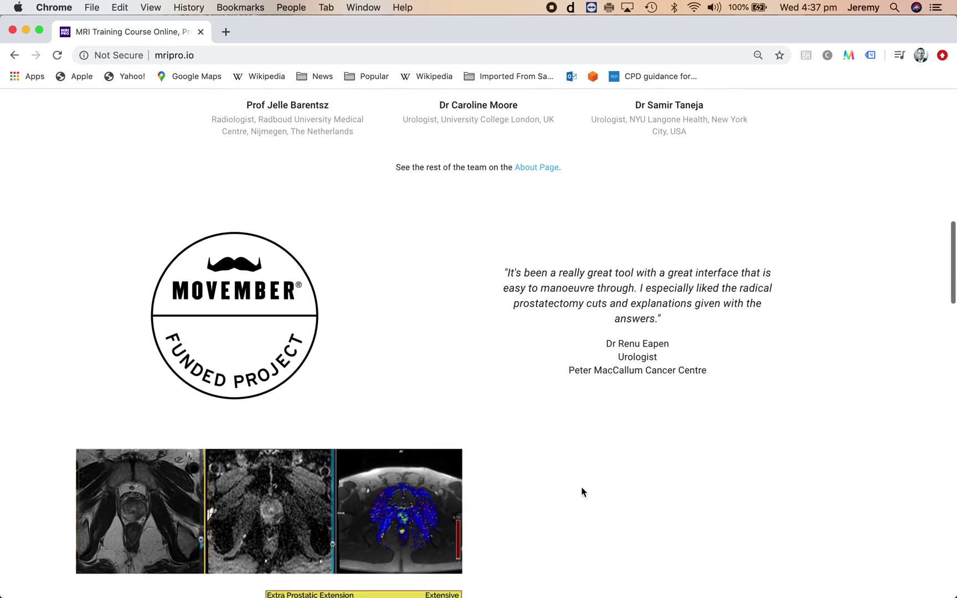
scroll(581, 491, "down", 2)
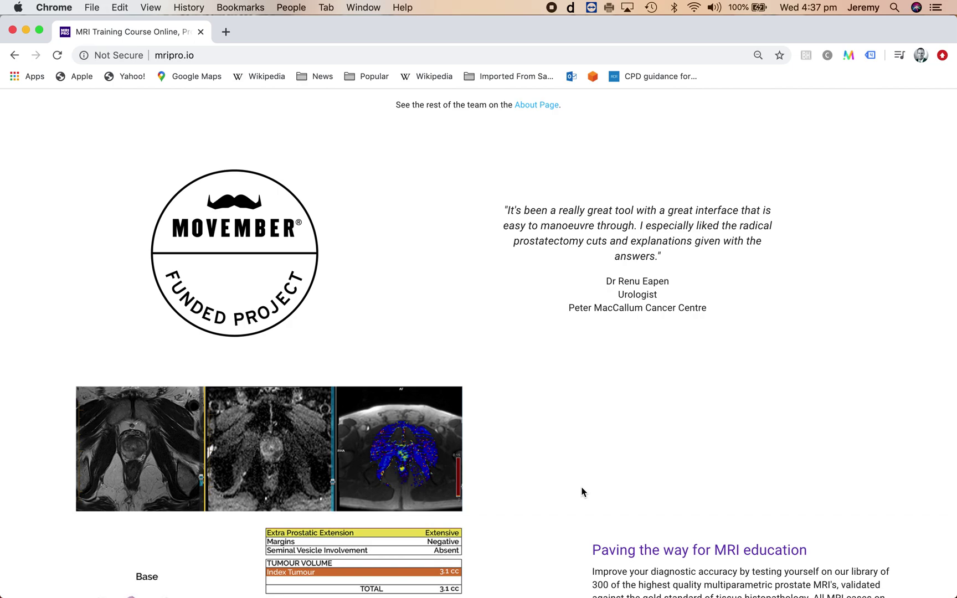
scroll(548, 511, "down", 7)
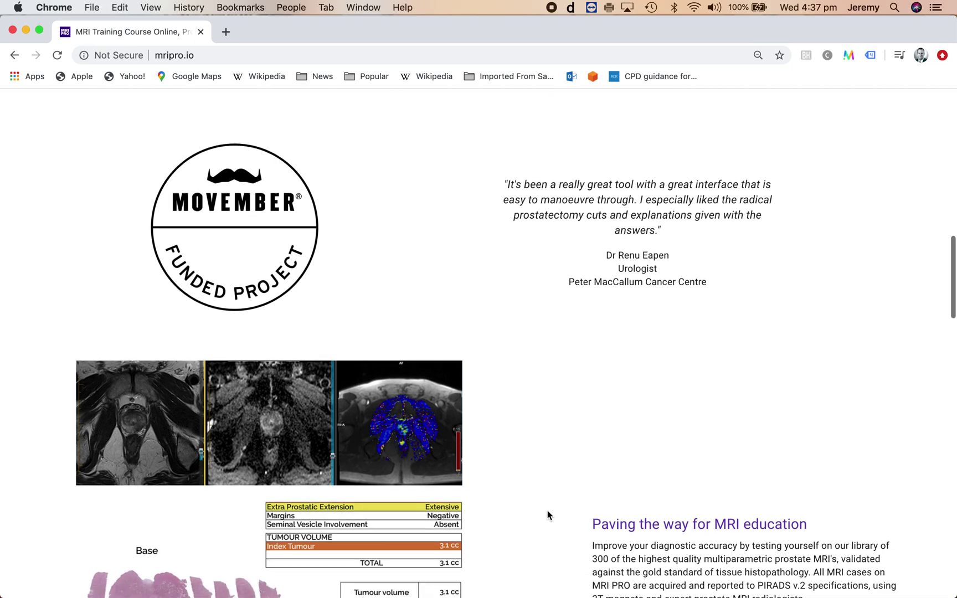
scroll(547, 516, "down", 2)
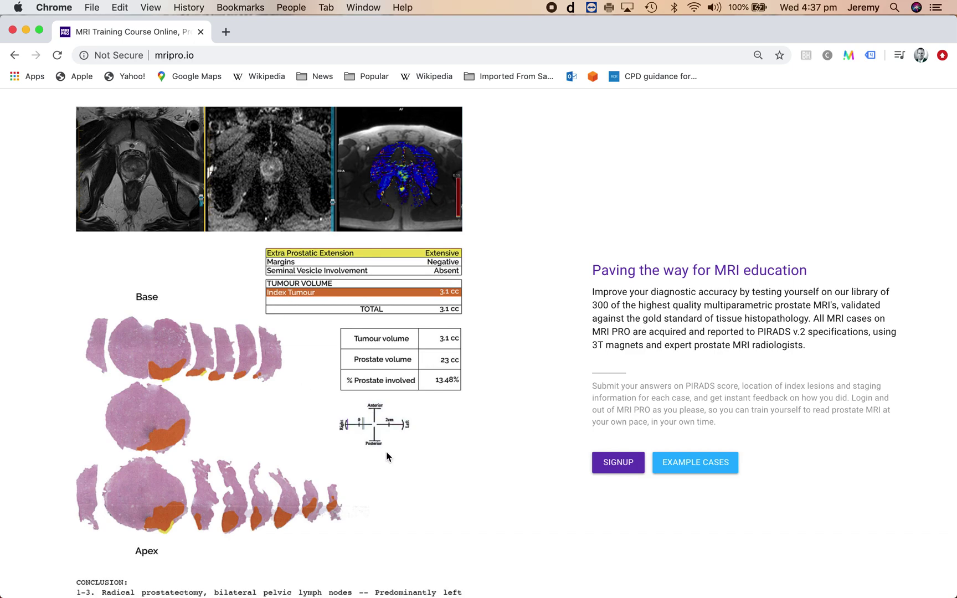
scroll(412, 481, "down", 2)
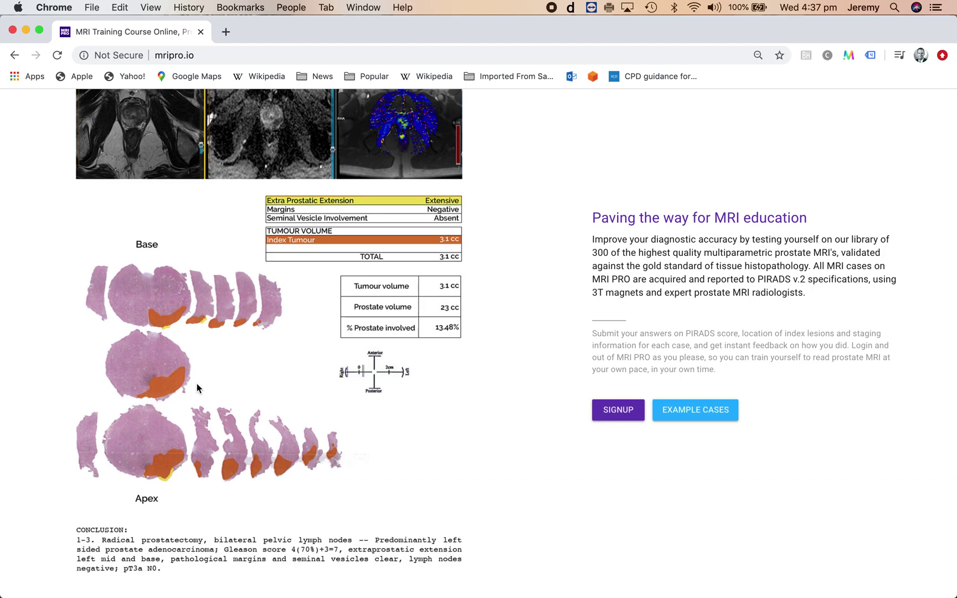
scroll(451, 438, "down", 1)
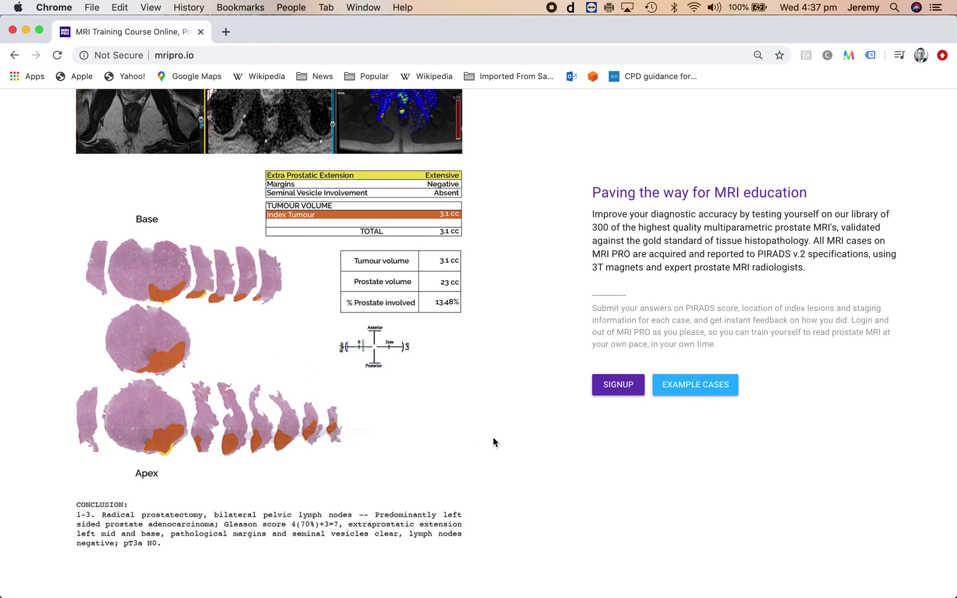
scroll(493, 442, "up", 4)
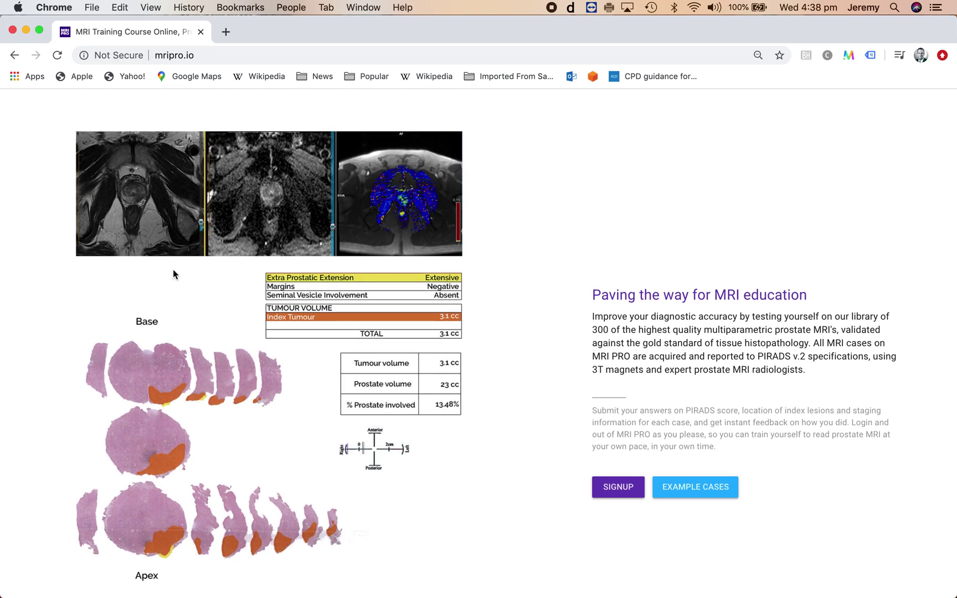
scroll(477, 442, "down", 10)
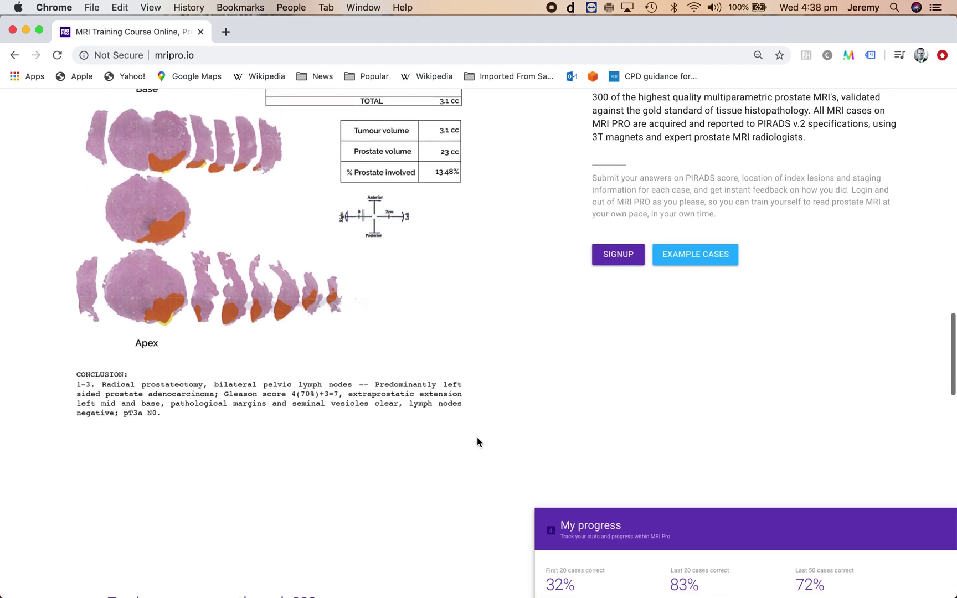
Step: Scroll through the My progress statistics and PIRADS breakdown and back to the top banner
scroll(477, 442, "down", 8)
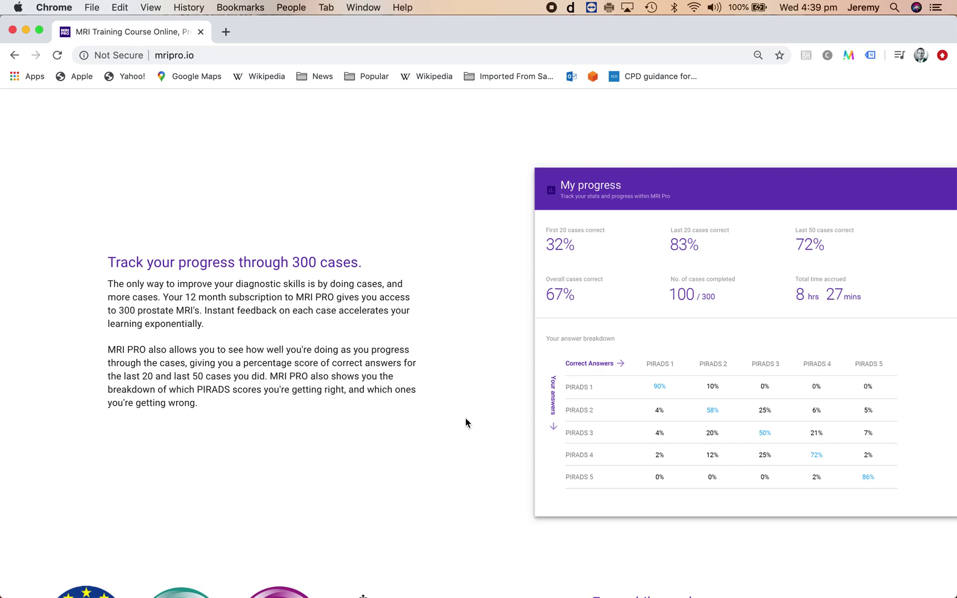
scroll(465, 421, "down", 5)
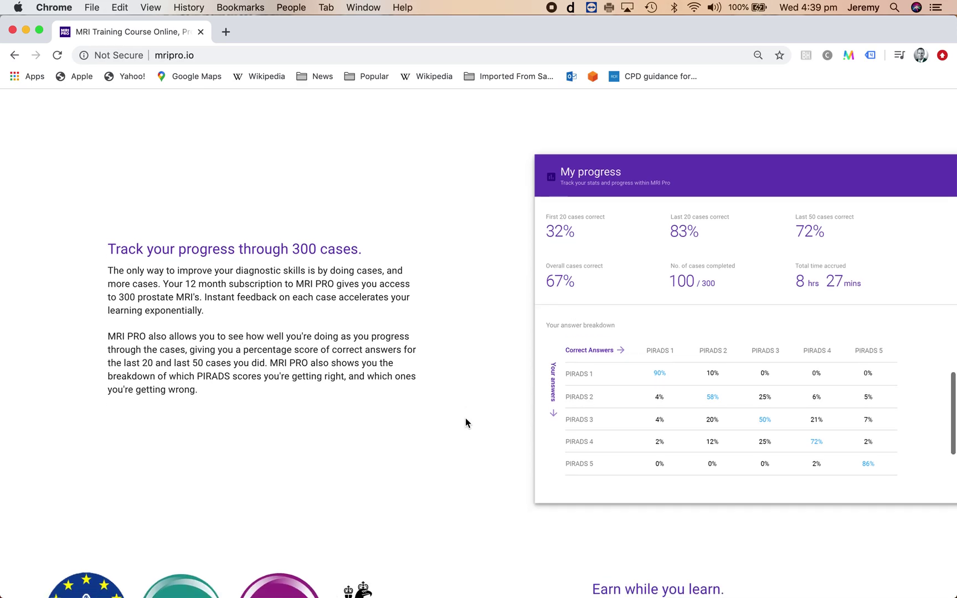
scroll(465, 424, "down", 6)
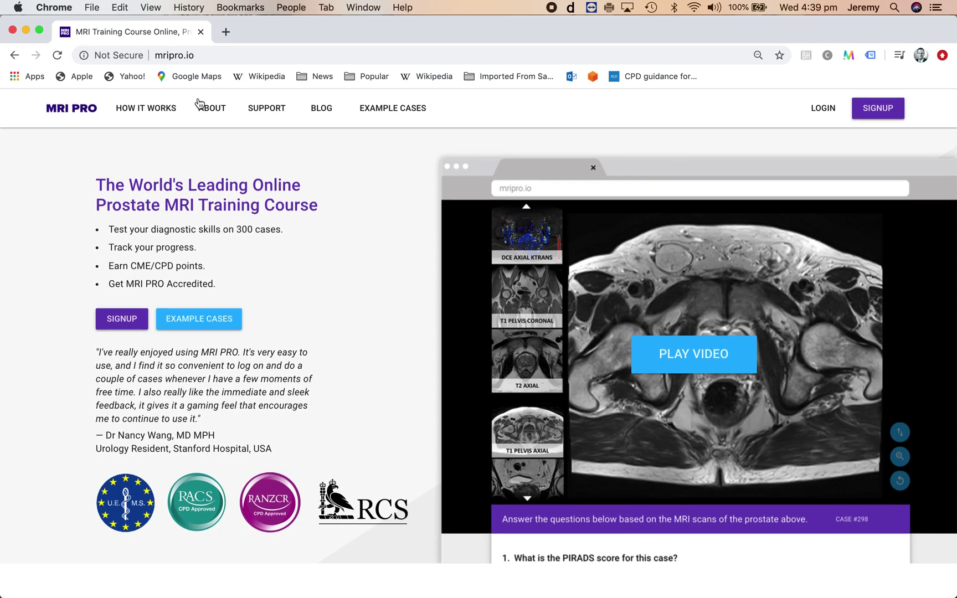
left_click(220, 112)
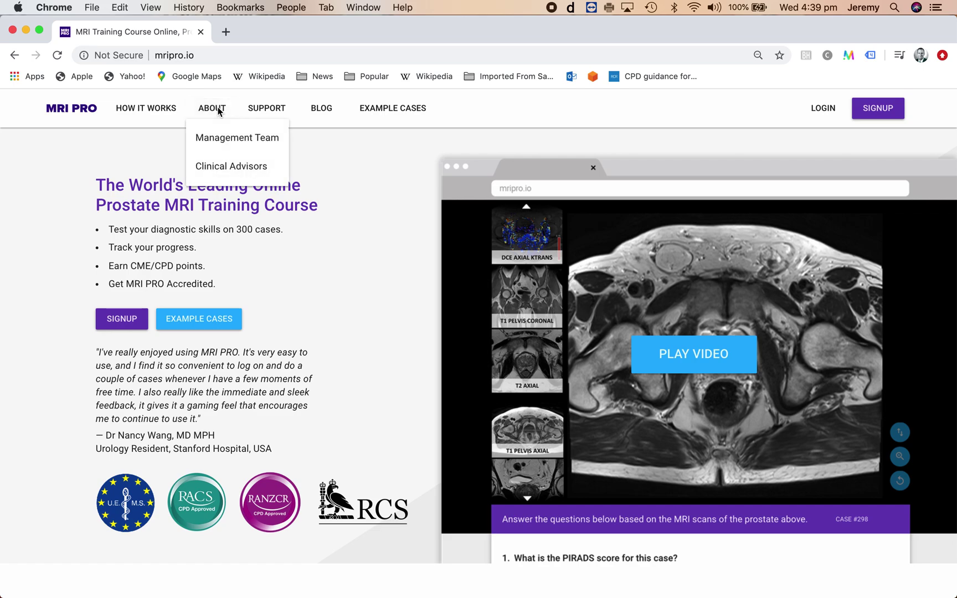
left_click(233, 167)
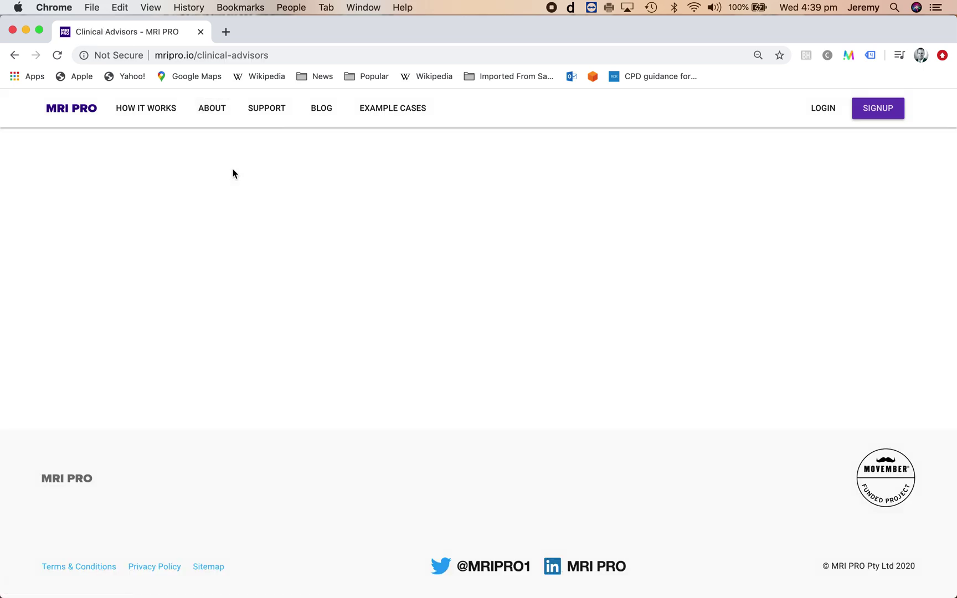
scroll(474, 390, "down", 5)
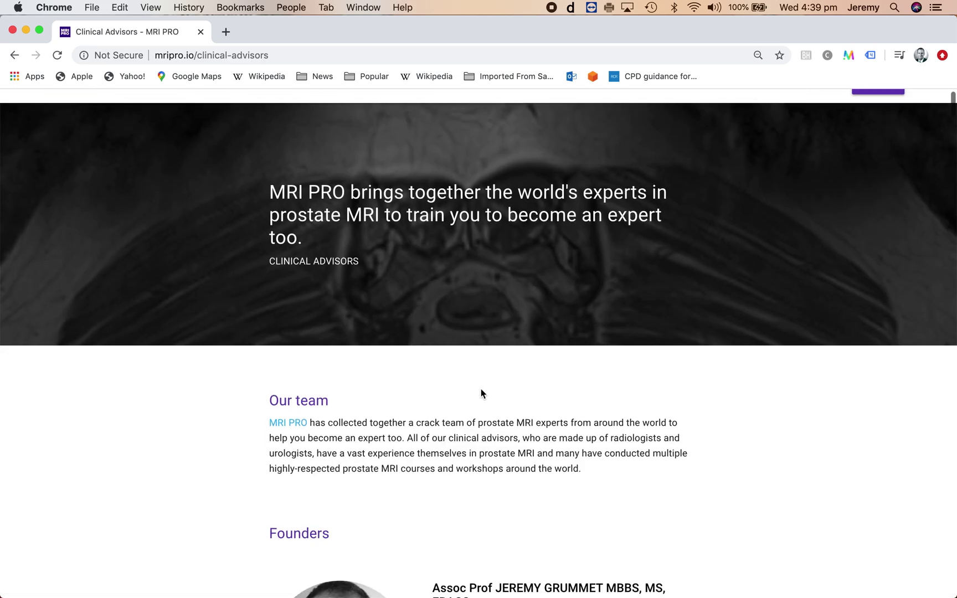
scroll(480, 390, "down", 5)
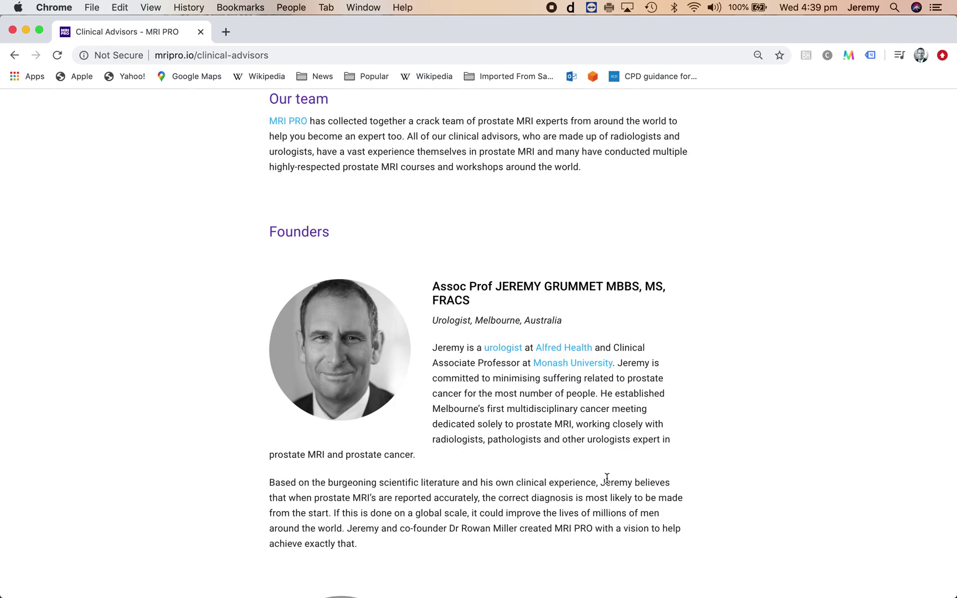
scroll(607, 478, "down", 4)
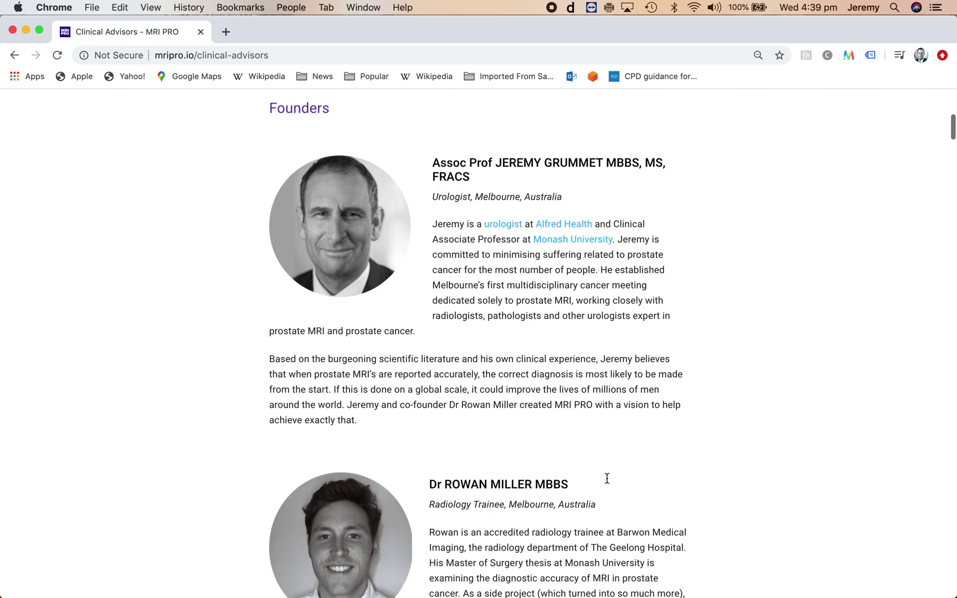
scroll(607, 478, "down", 10)
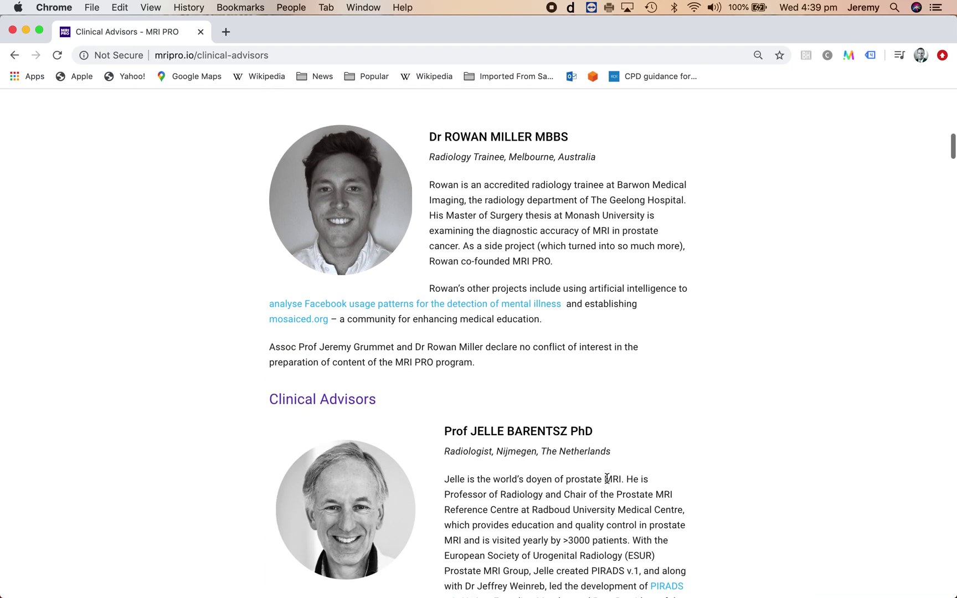
scroll(607, 478, "down", 9)
scroll(607, 481, "down", 8)
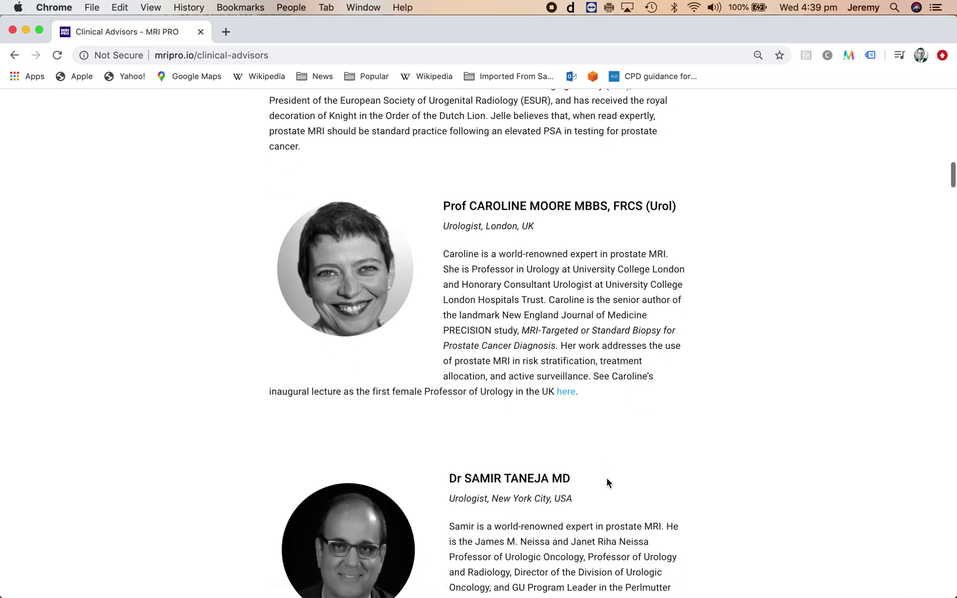
scroll(607, 483, "down", 9)
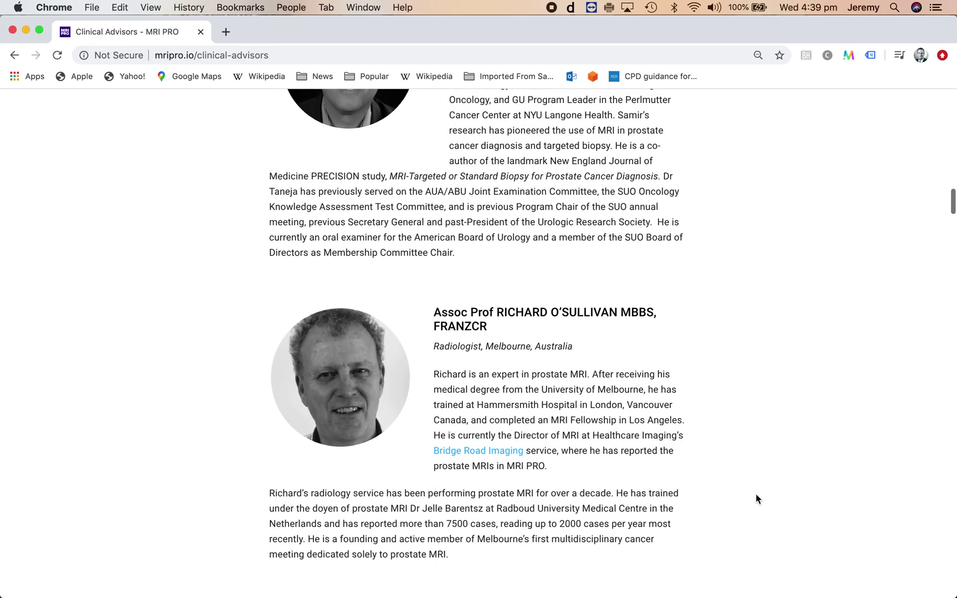
scroll(758, 498, "down", 1)
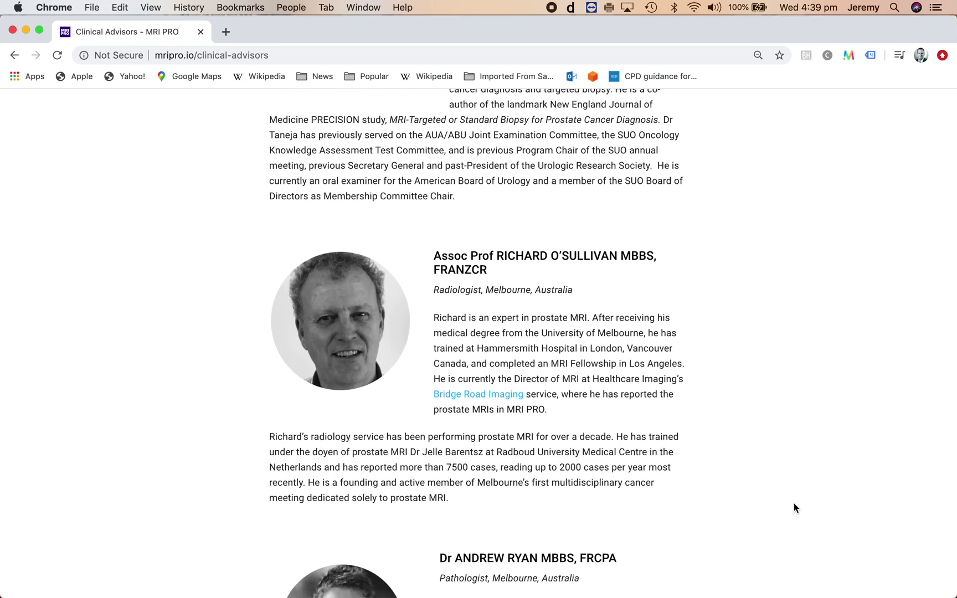
scroll(795, 507, "down", 2)
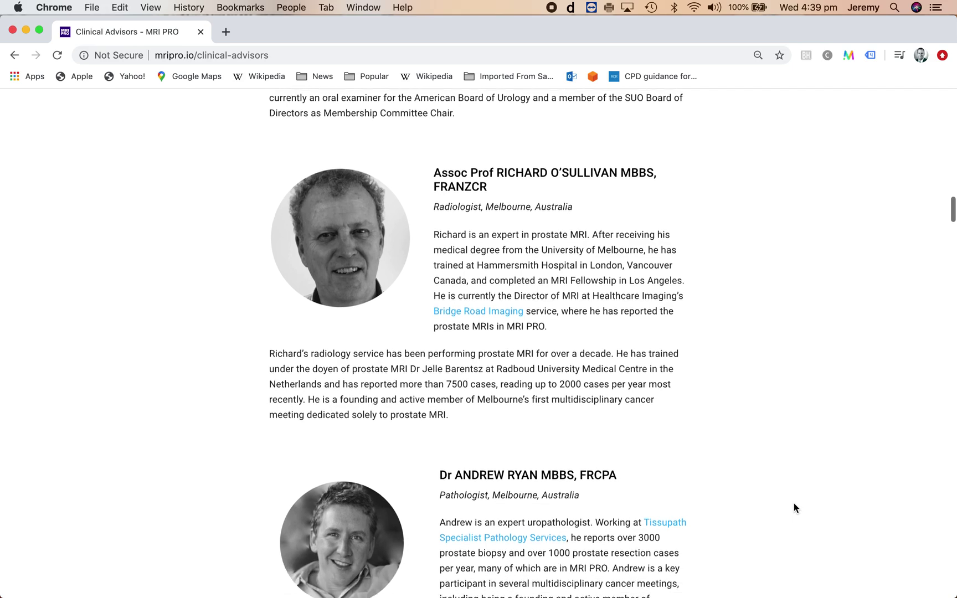
scroll(793, 504, "down", 2)
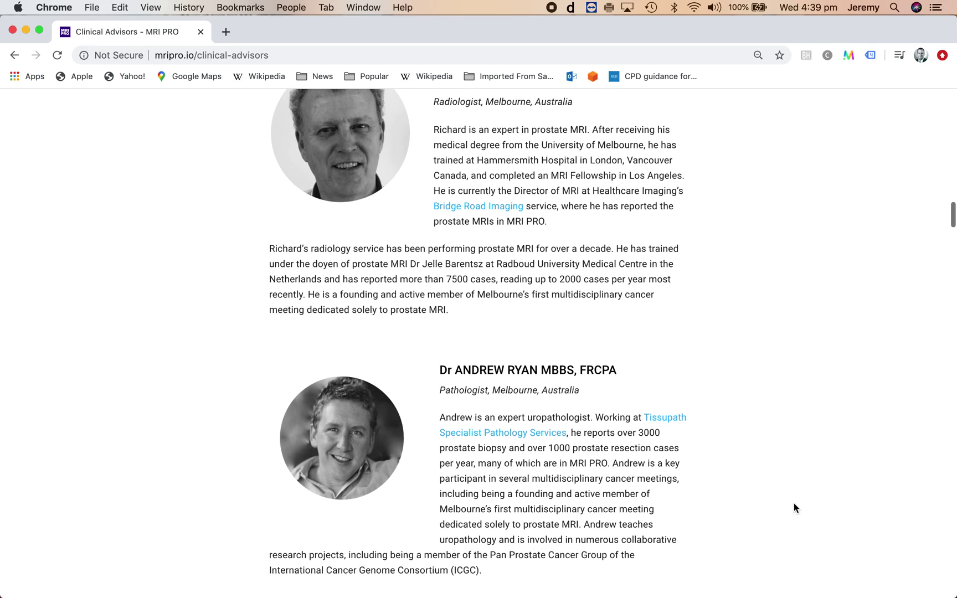
scroll(793, 503, "down", 5)
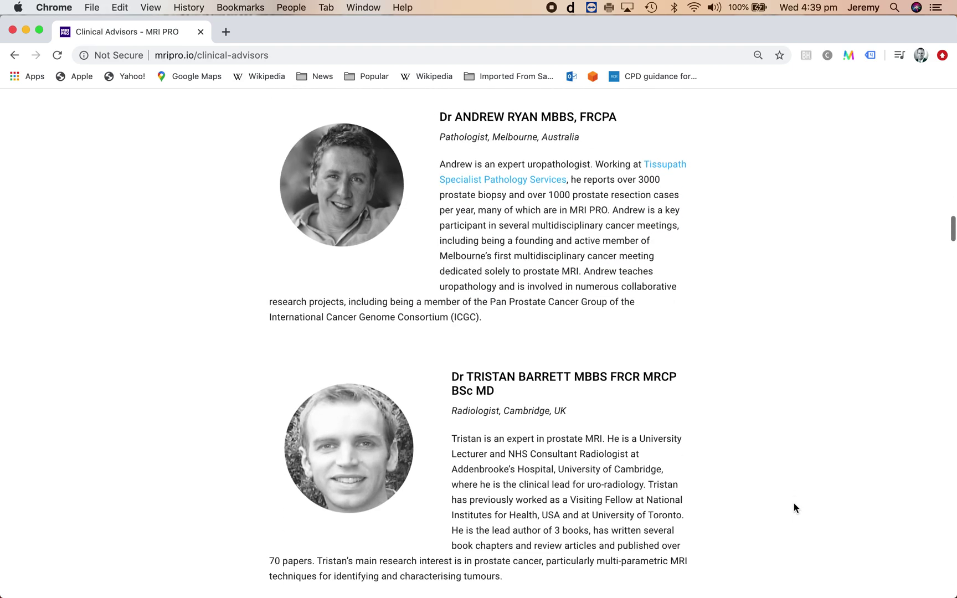
scroll(794, 507, "down", 5)
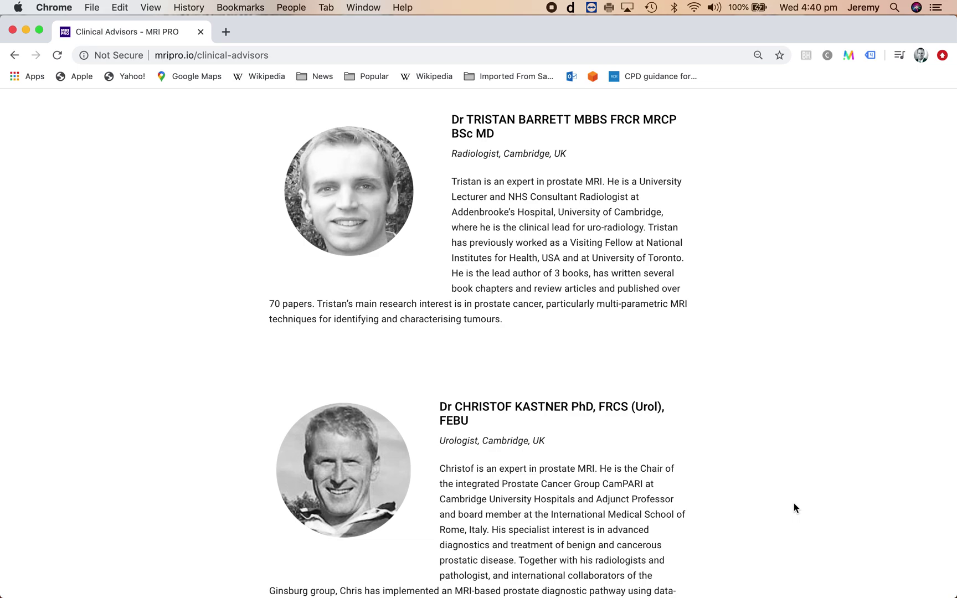
scroll(756, 487, "down", 8)
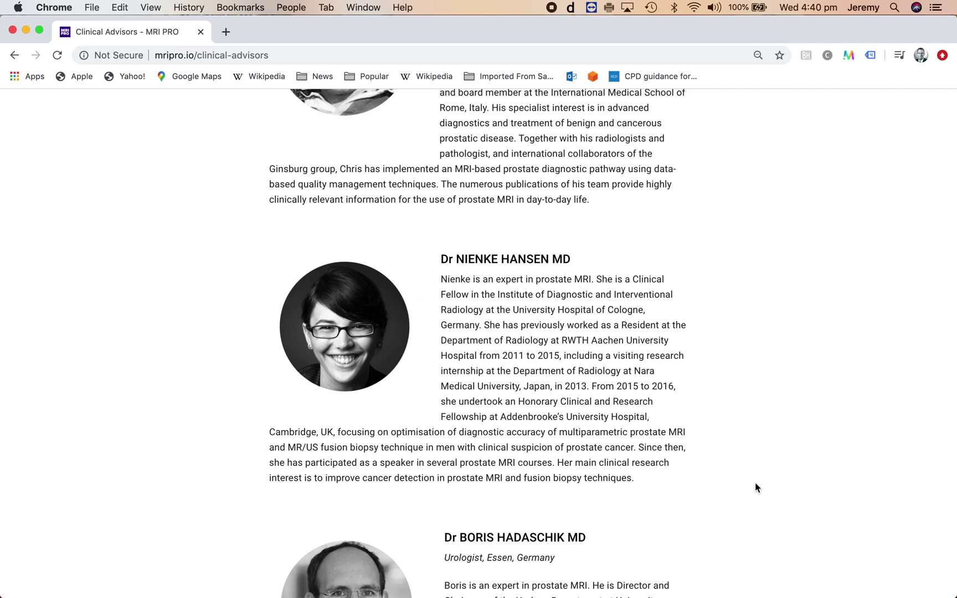
scroll(756, 484, "up", 2)
scroll(756, 484, "down", 6)
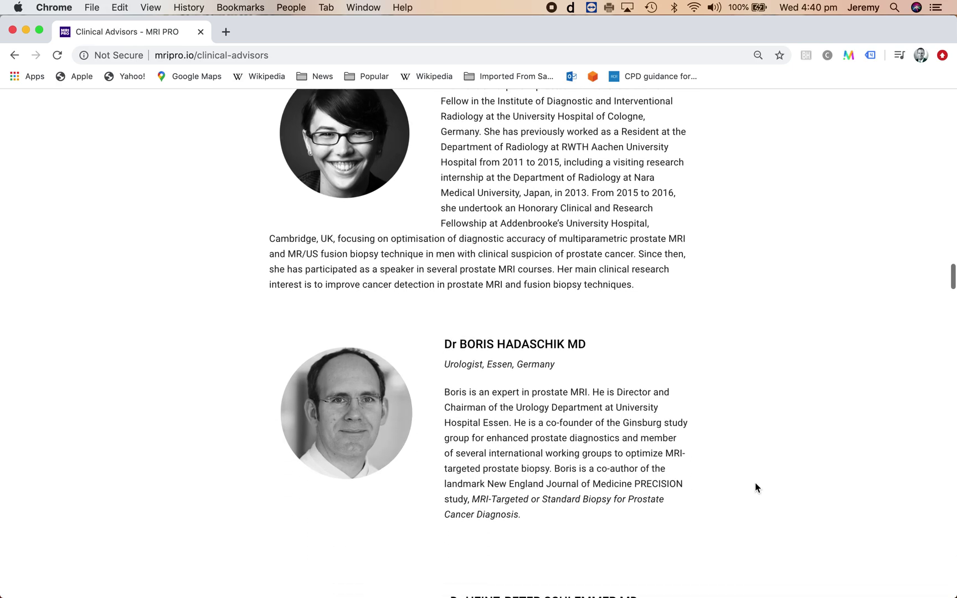
scroll(756, 487, "down", 4)
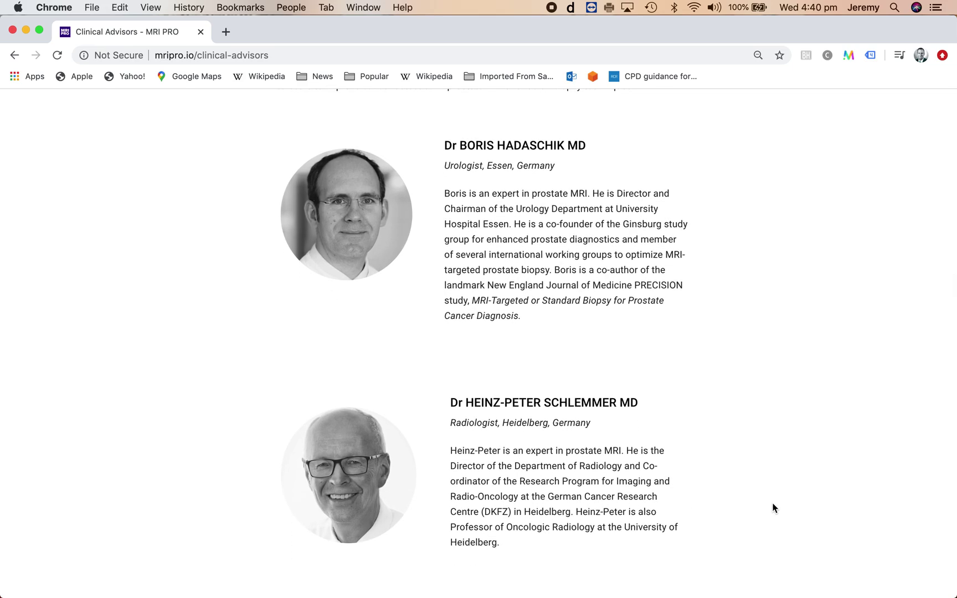
scroll(774, 508, "down", 7)
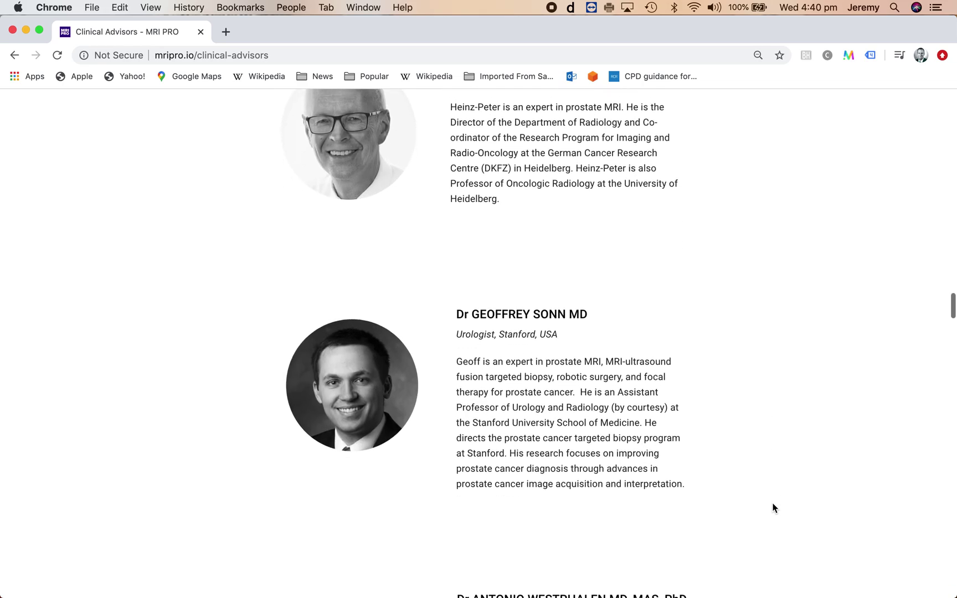
scroll(774, 508, "down", 3)
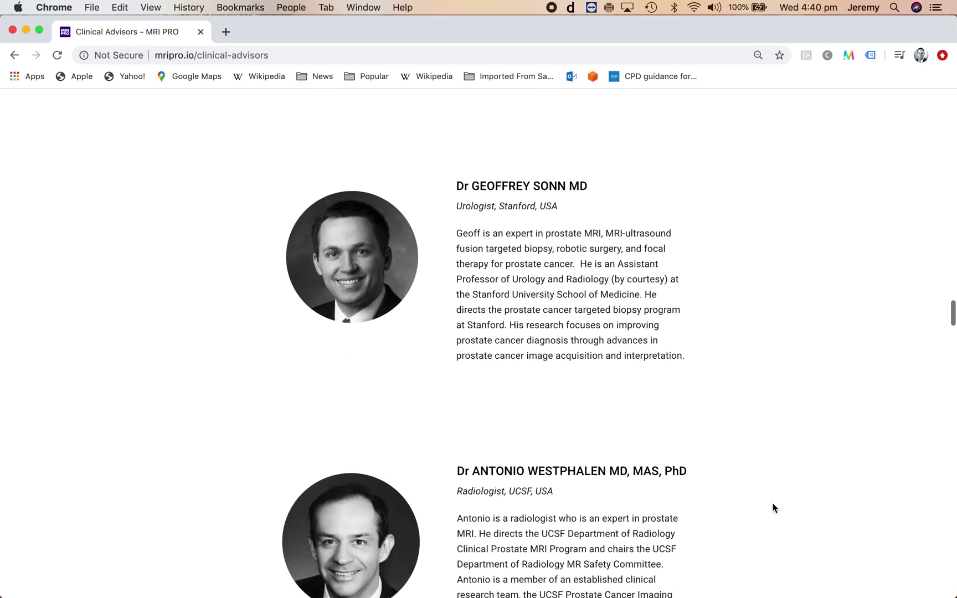
scroll(774, 508, "down", 5)
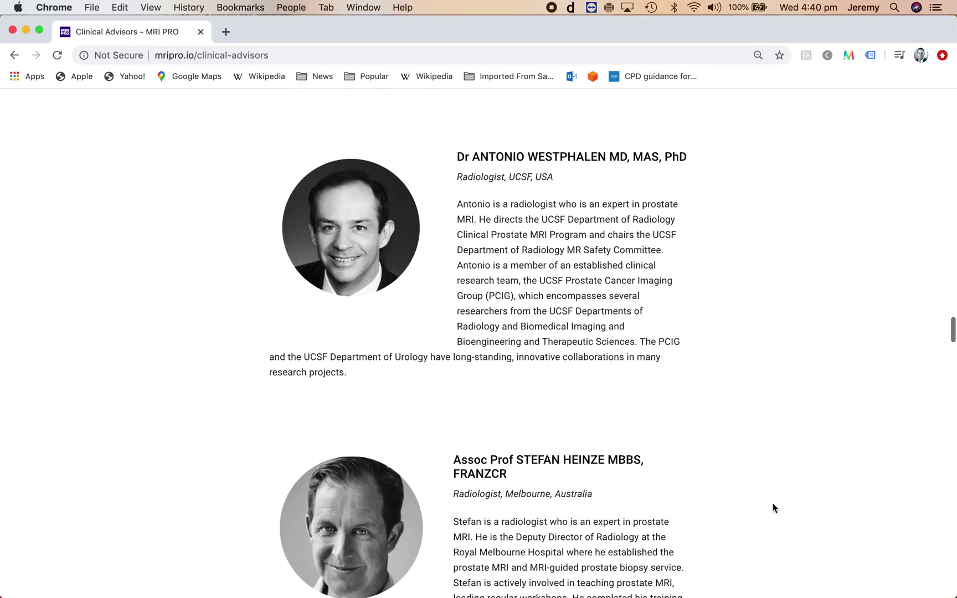
scroll(774, 508, "down", 5)
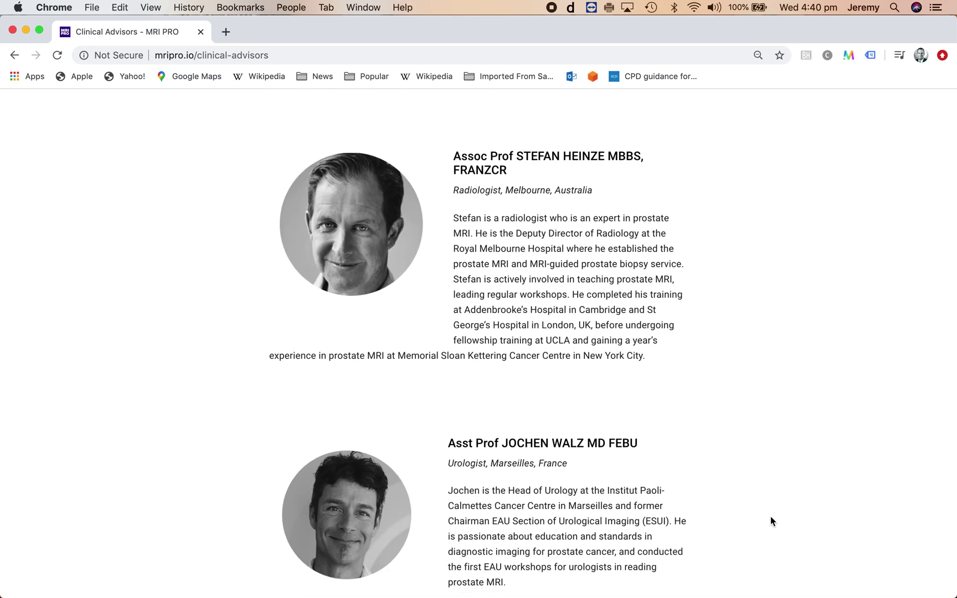
scroll(773, 498, "down", 1)
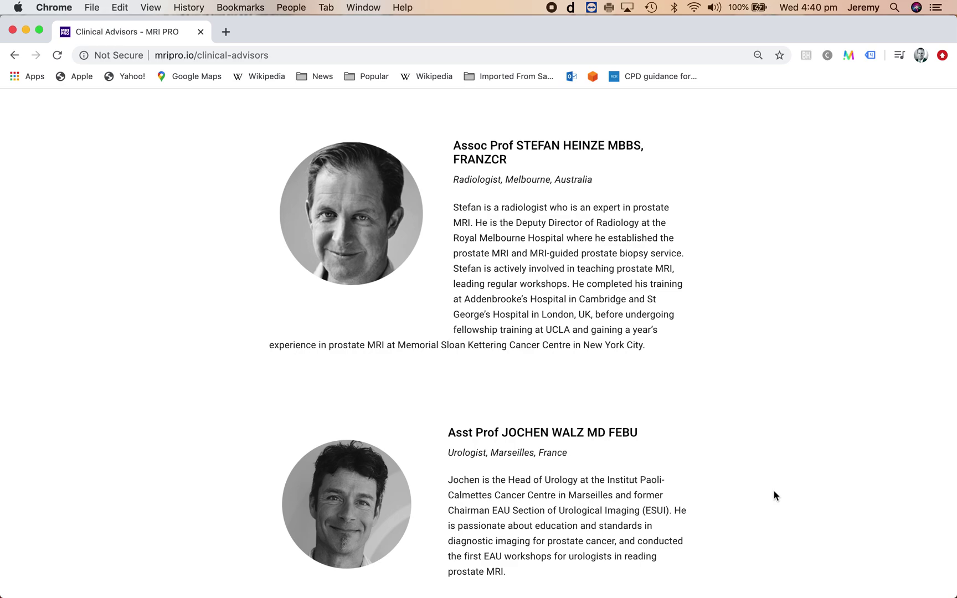
scroll(773, 491, "down", 4)
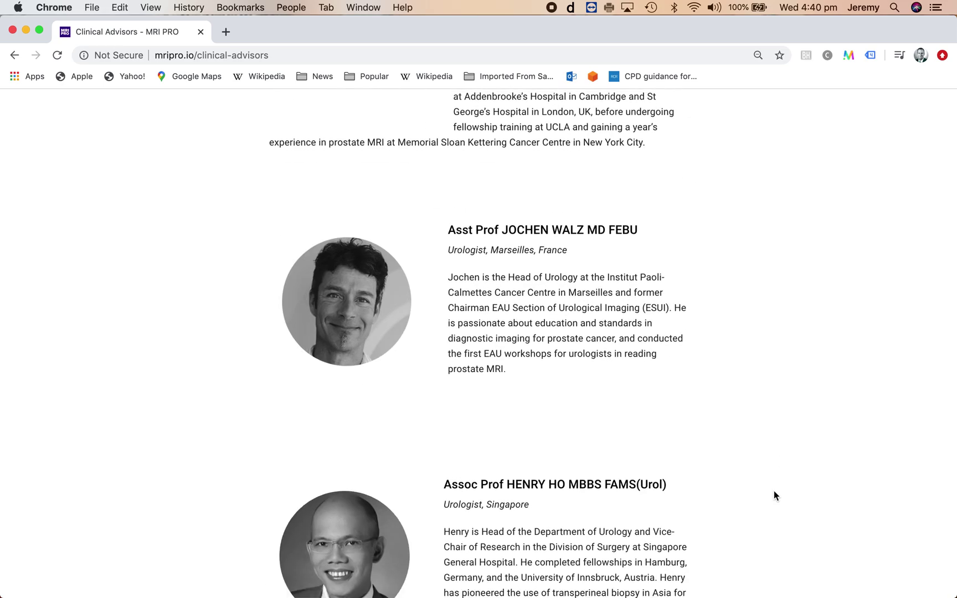
scroll(774, 490, "down", 1)
scroll(774, 490, "down", 2)
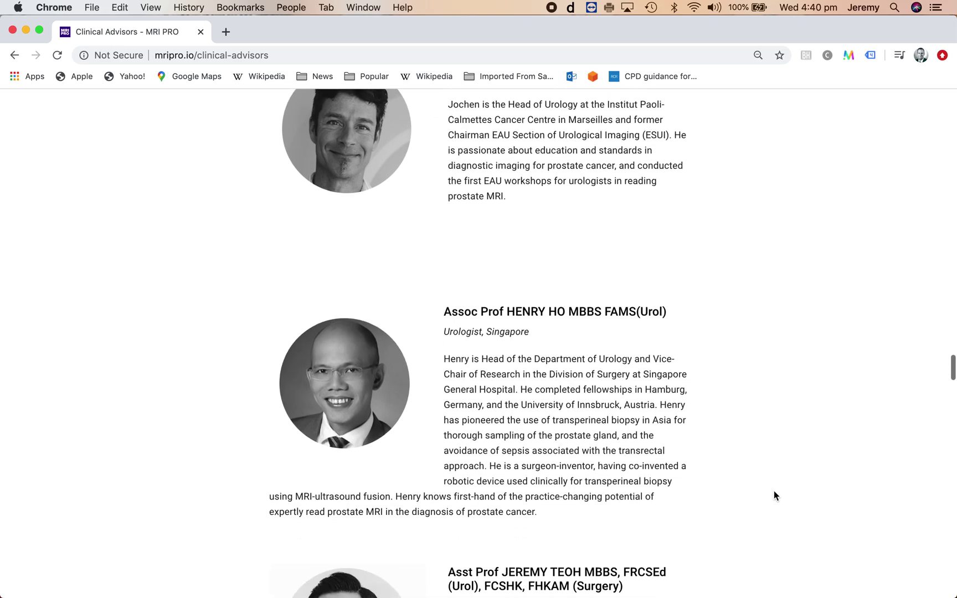
scroll(774, 491, "down", 3)
scroll(774, 491, "down", 2)
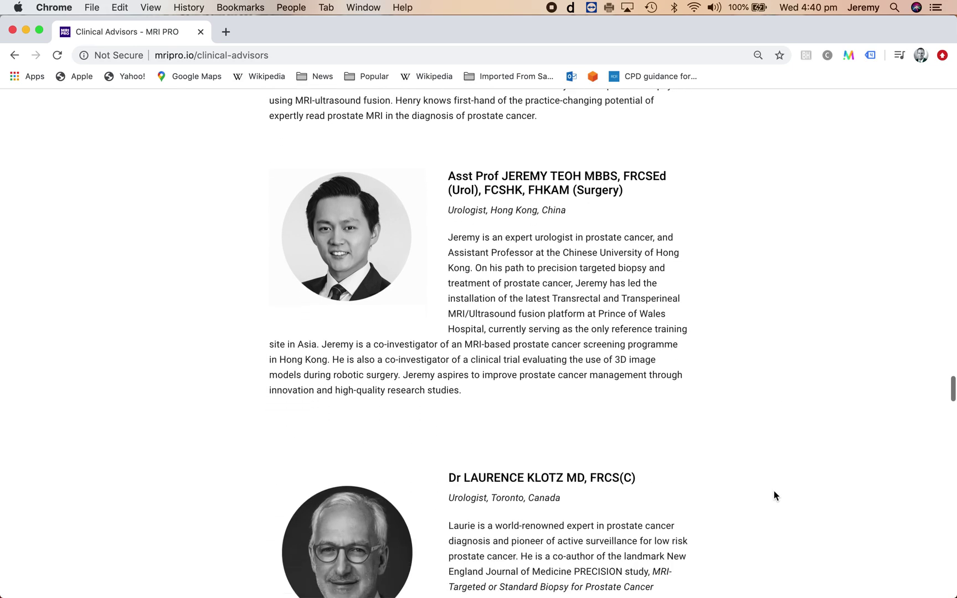
scroll(774, 494, "down", 2)
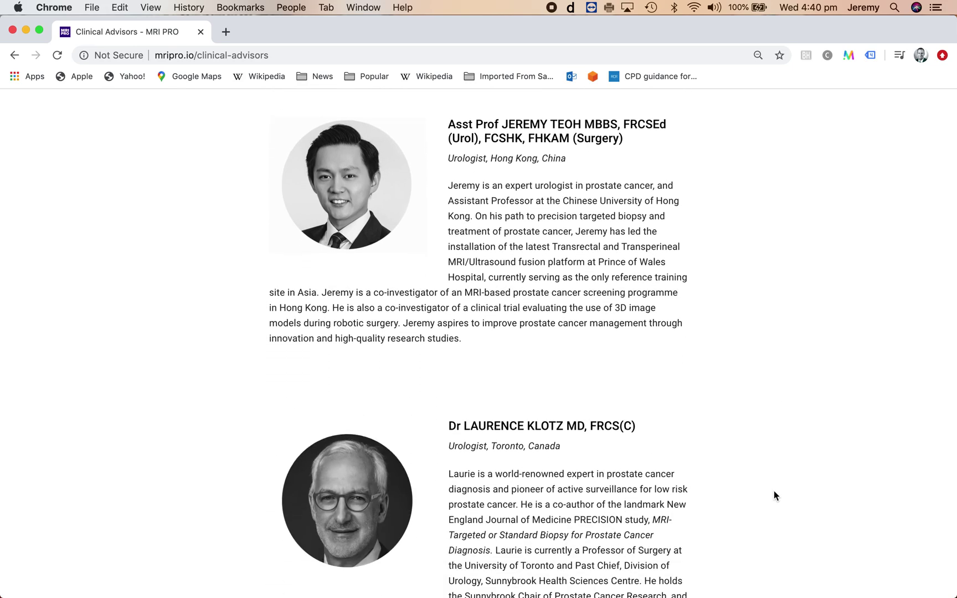
scroll(773, 494, "down", 3)
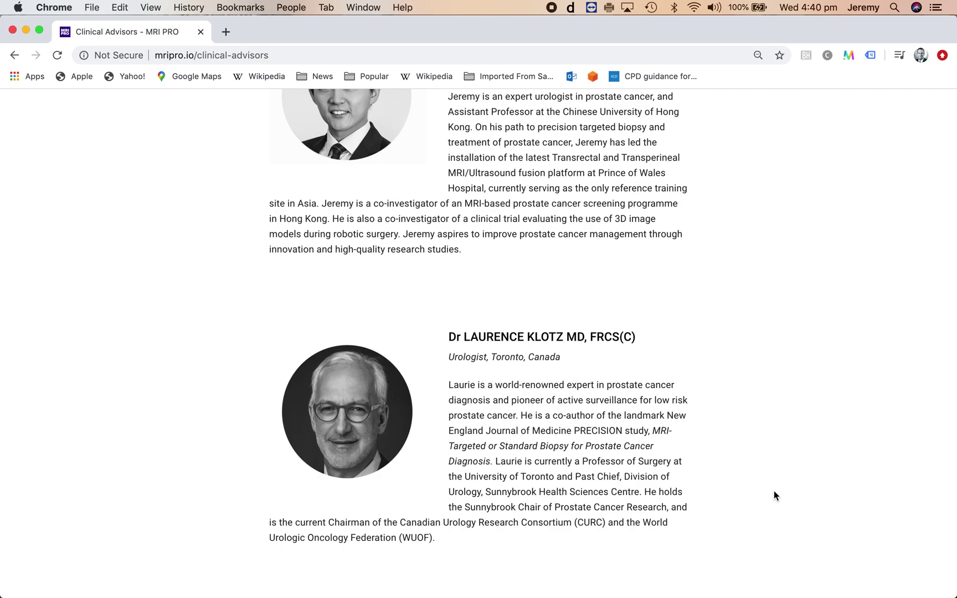
scroll(773, 495, "down", 10)
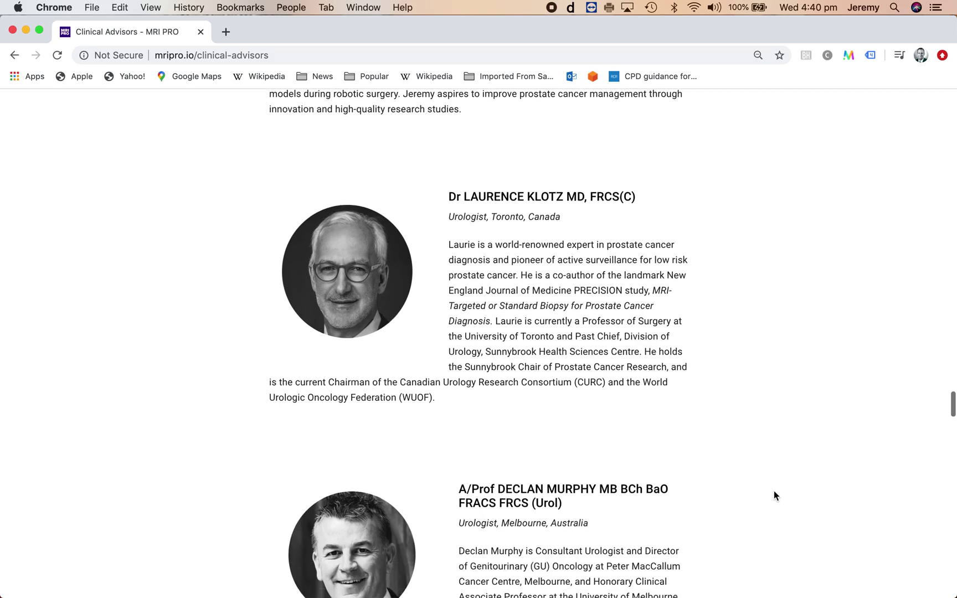
scroll(774, 491, "down", 2)
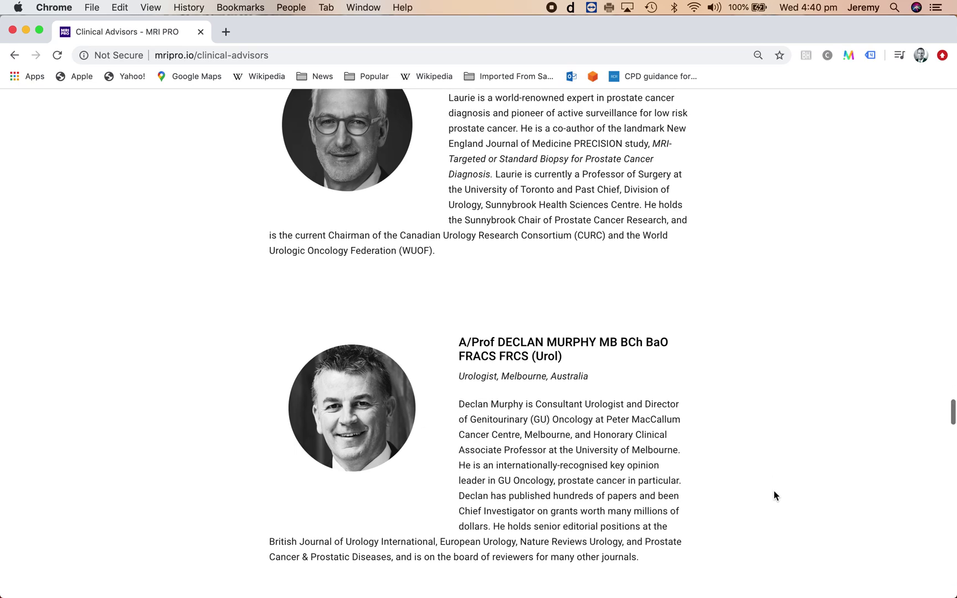
scroll(774, 495, "down", 3)
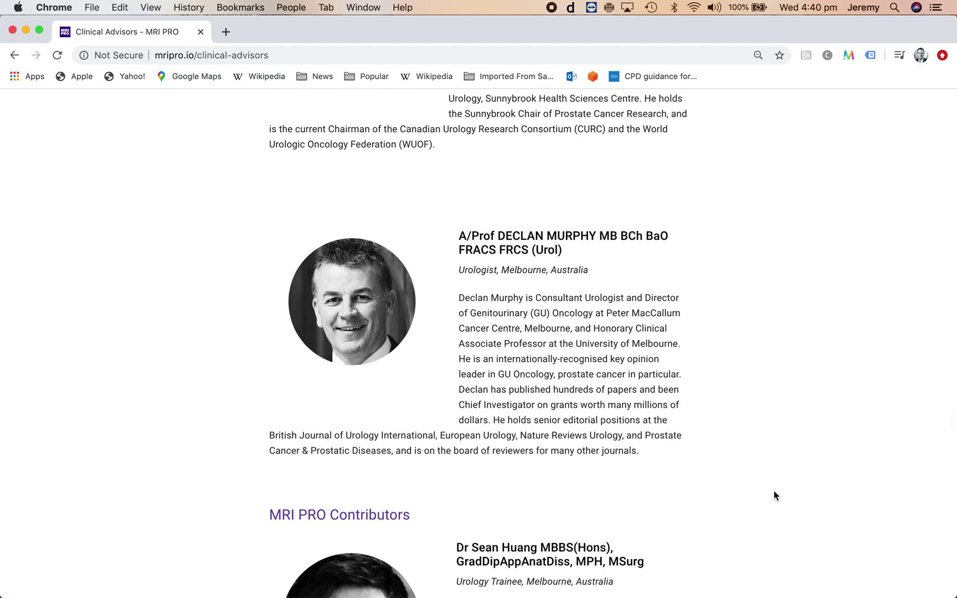
scroll(774, 491, "up", 20)
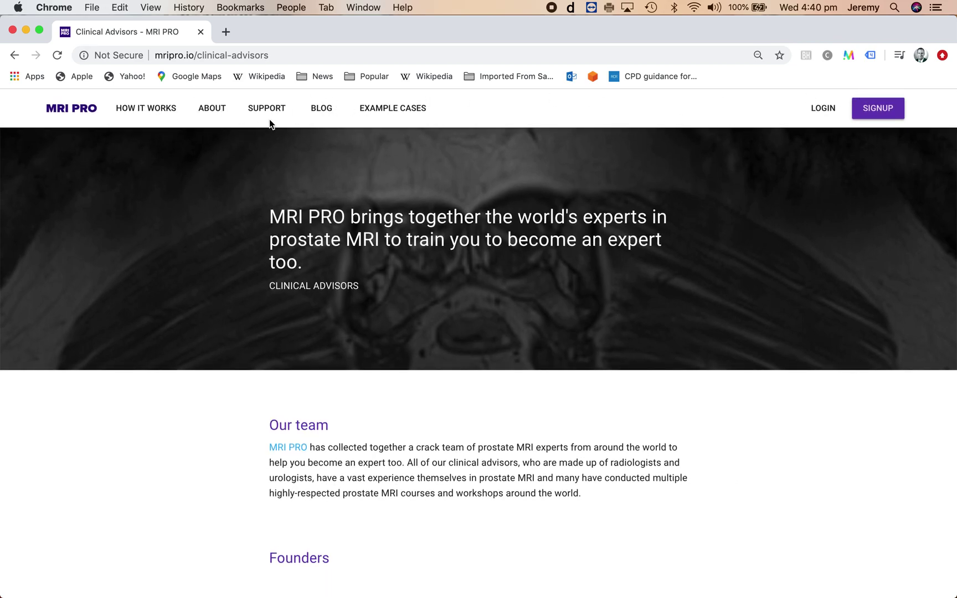
Step: Open demo case #1050 from Example Cases and browse its series thumbnails
left_click(382, 107)
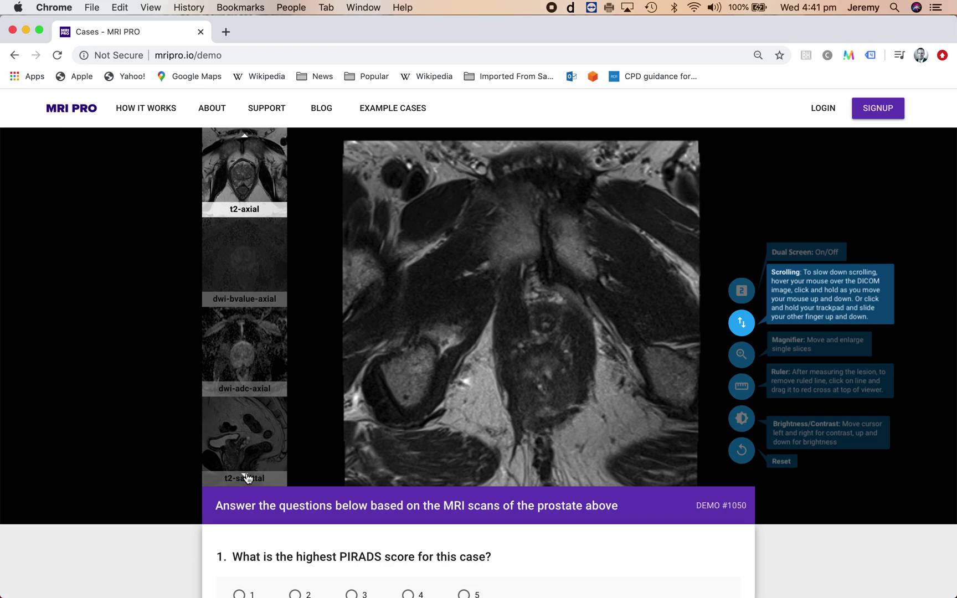
scroll(247, 478, "down", 1)
scroll(247, 478, "down", 1)
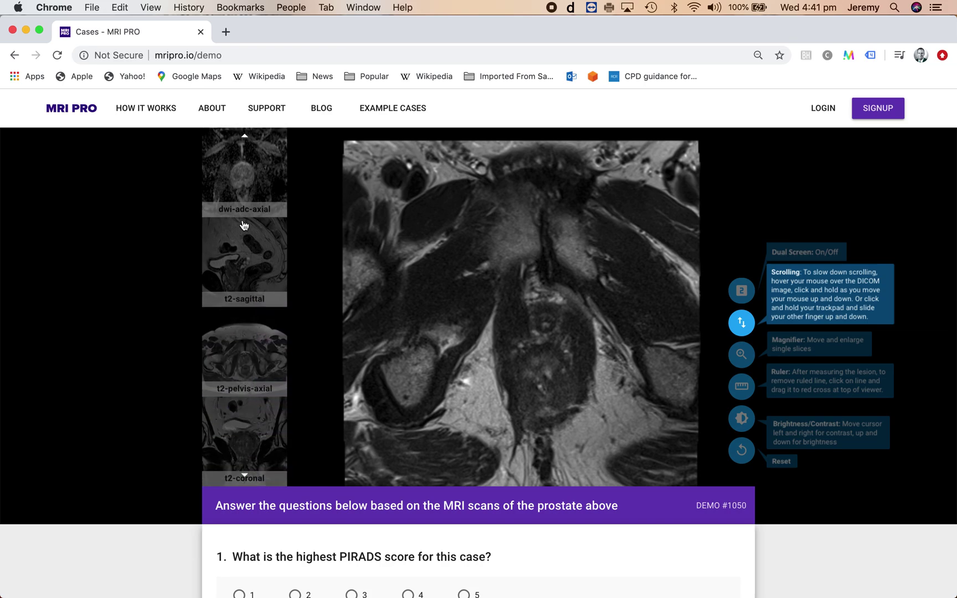
Step: Scroll the series strip back to t2-axial and switch the viewer to dual-screen mode
left_click(246, 137)
left_click(245, 137)
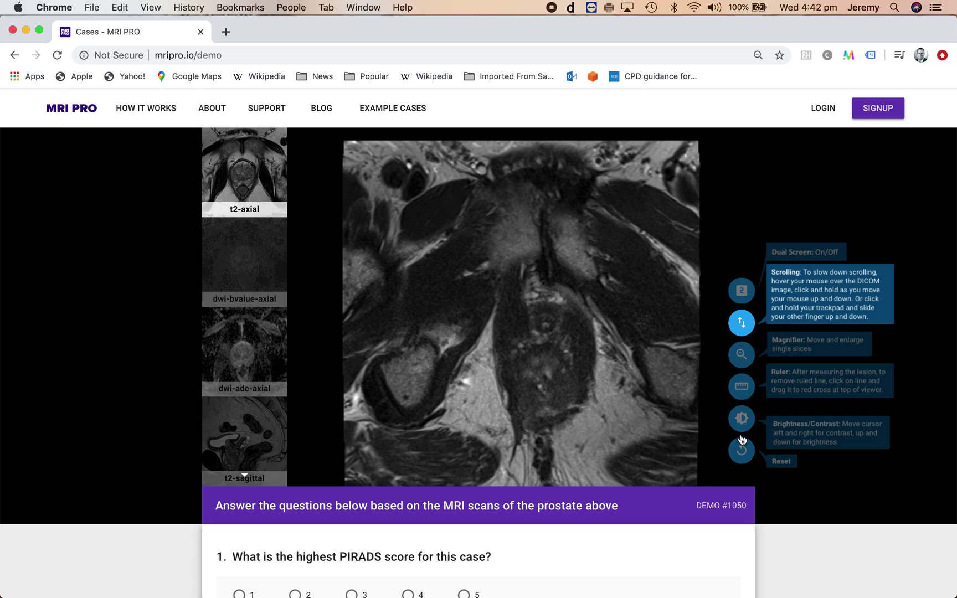
left_click(746, 291)
Step: Pair T2 axial on the left with DWI b-value axial on the right and page through slices
left_click(745, 291)
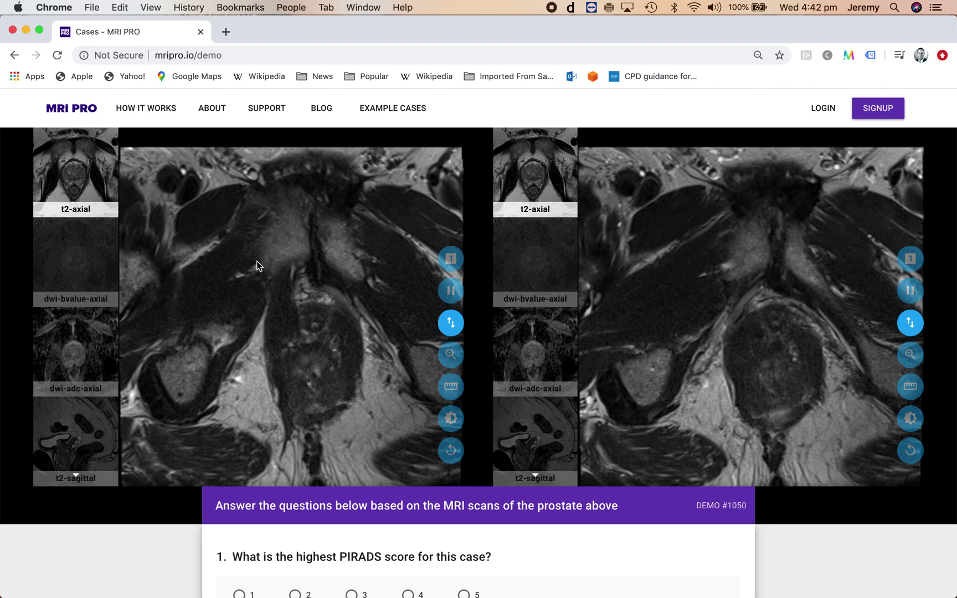
left_click(542, 263)
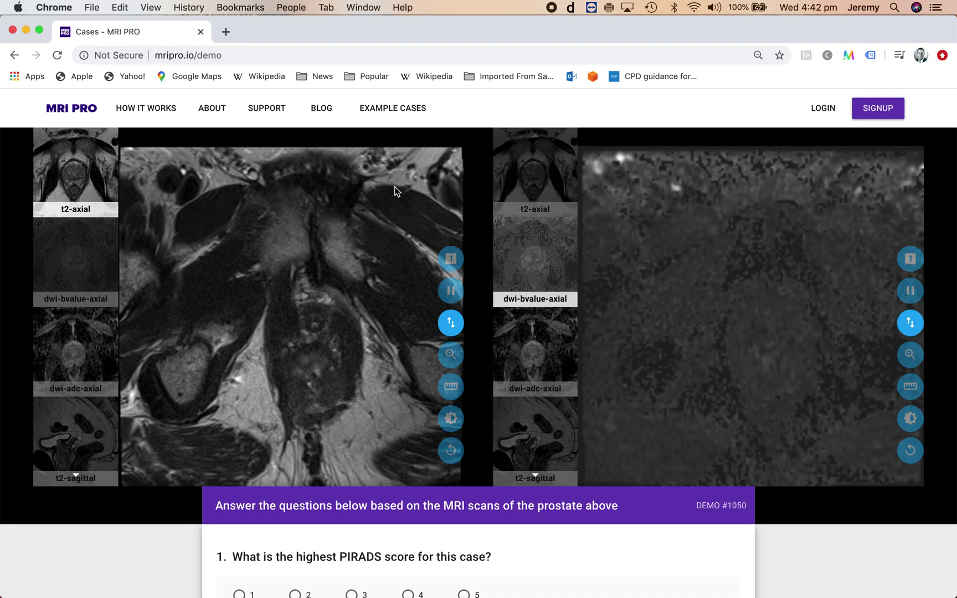
left_click_drag(394, 196, 393, 410)
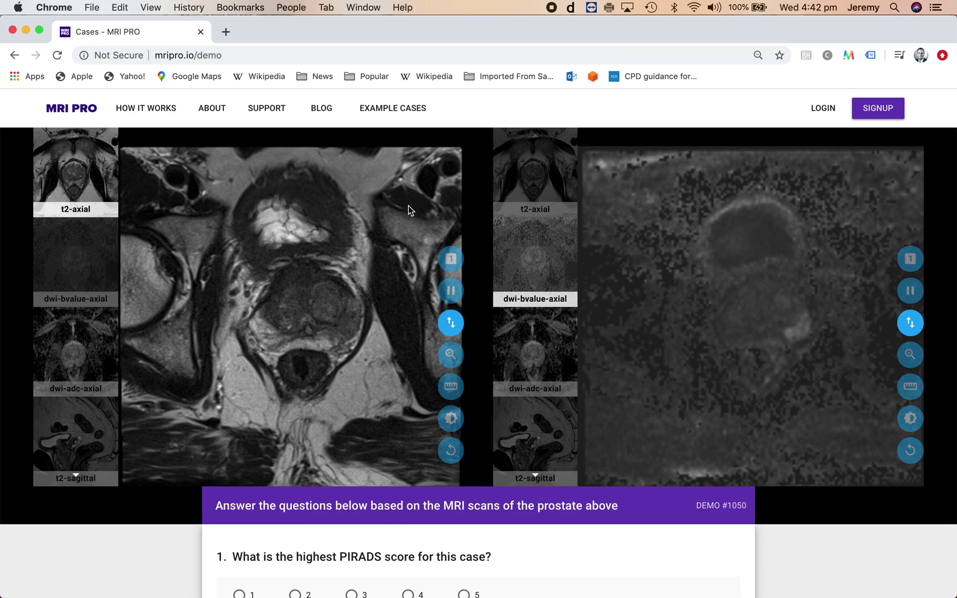
scroll(407, 232, "down", 2)
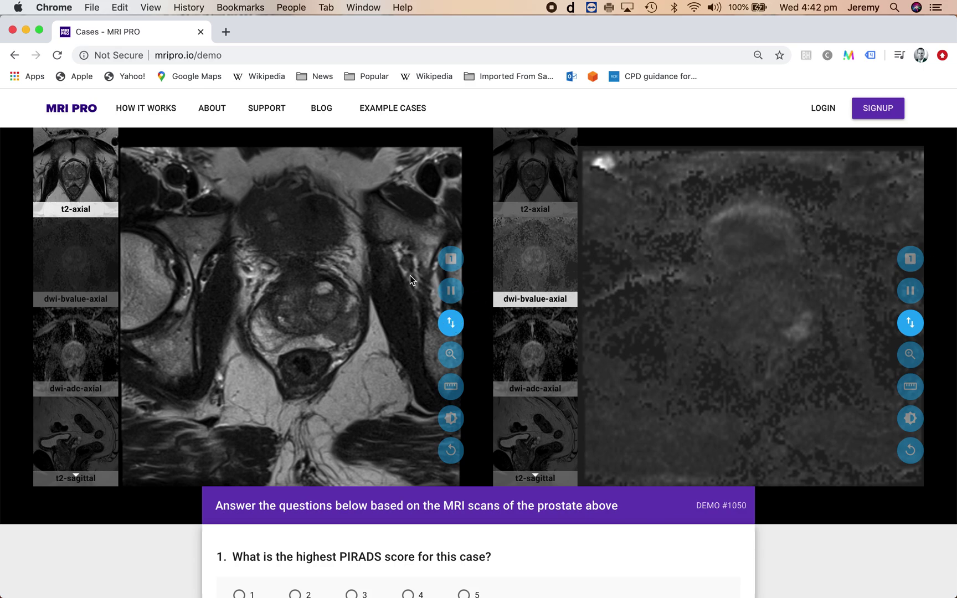
Step: Page both linked viewers to a mid-prostate slice and enable distance measurement
left_click_drag(399, 252, 393, 219)
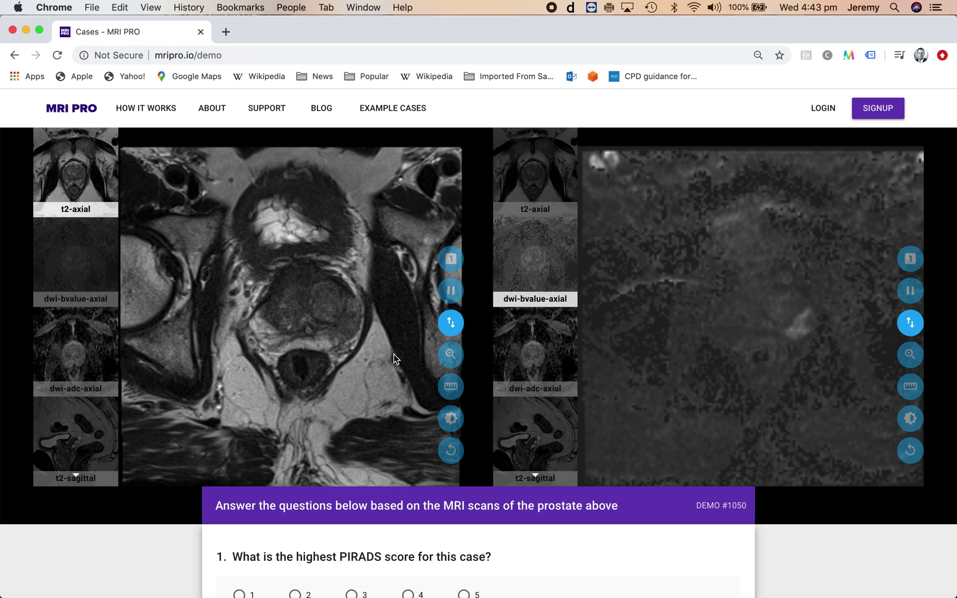
scroll(393, 379, "down", 2)
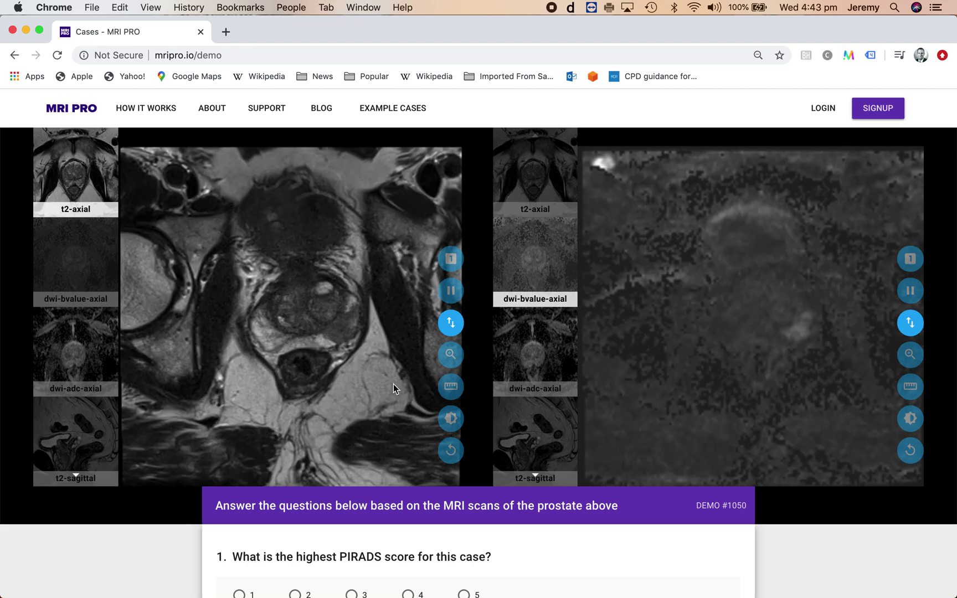
left_click(451, 388)
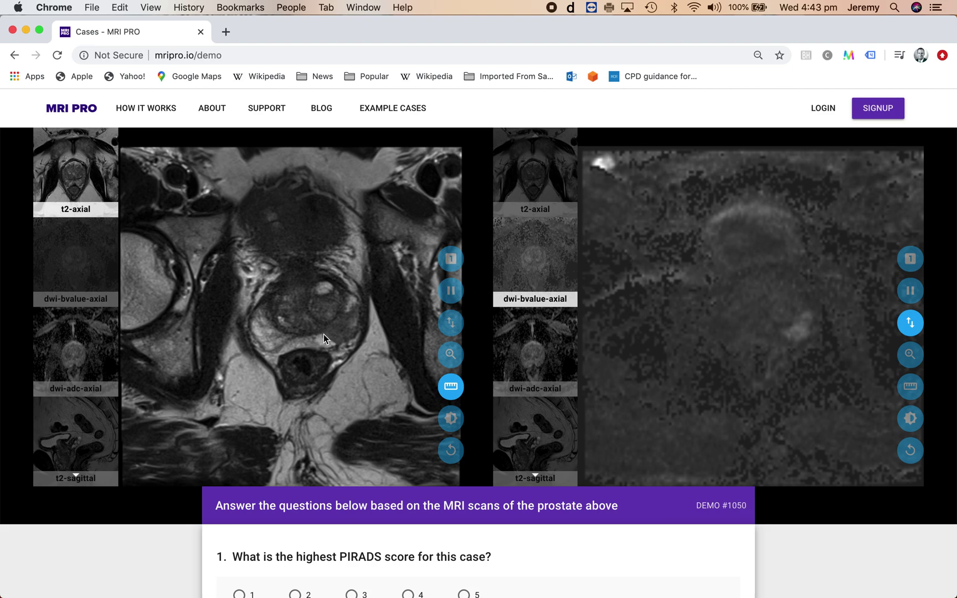
Step: Replace the 22 mm prostate measurement with a short 1.96 mm line on the T2 image
left_click_drag(324, 334, 362, 306)
left_click_drag(347, 311, 401, 85)
left_click(451, 452)
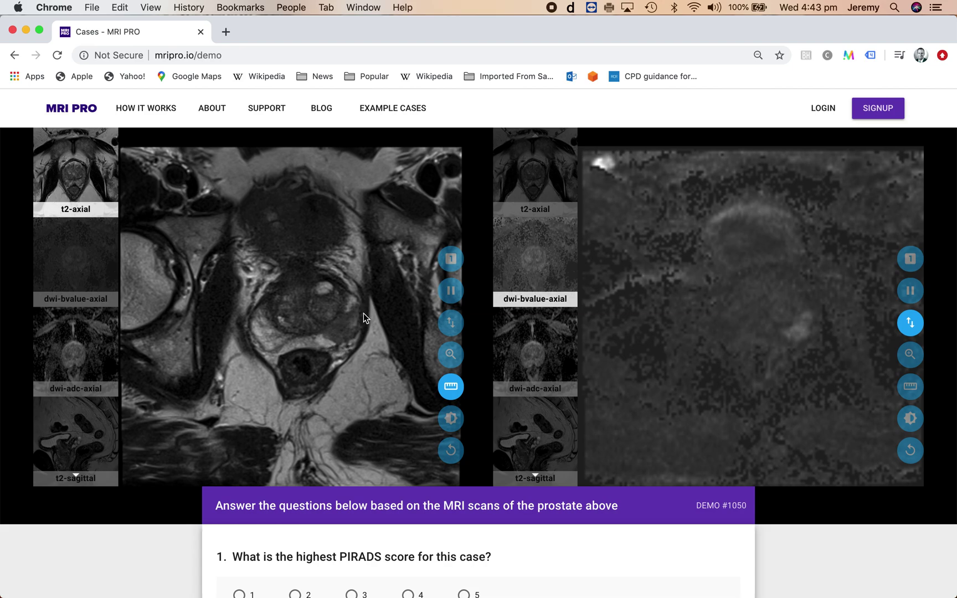
mouse_move(393, 254)
left_mouse_down()
mouse_move(393, 269)
mouse_move(393, 247)
left_mouse_up()
left_click(450, 324)
mouse_move(394, 310)
left_mouse_down()
mouse_move(393, 326)
mouse_move(392, 260)
mouse_move(395, 297)
left_mouse_up()
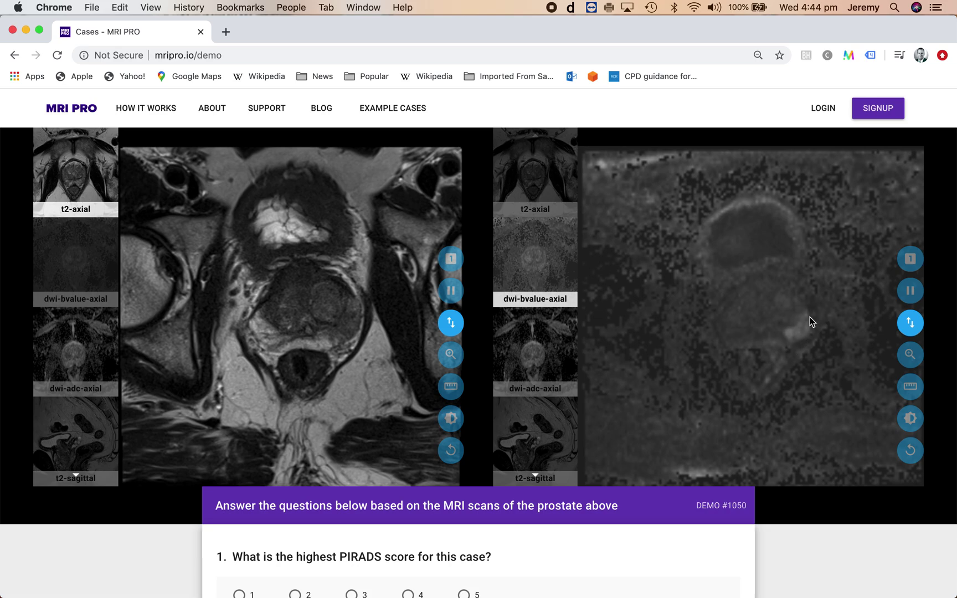
left_click_drag(676, 229, 674, 324)
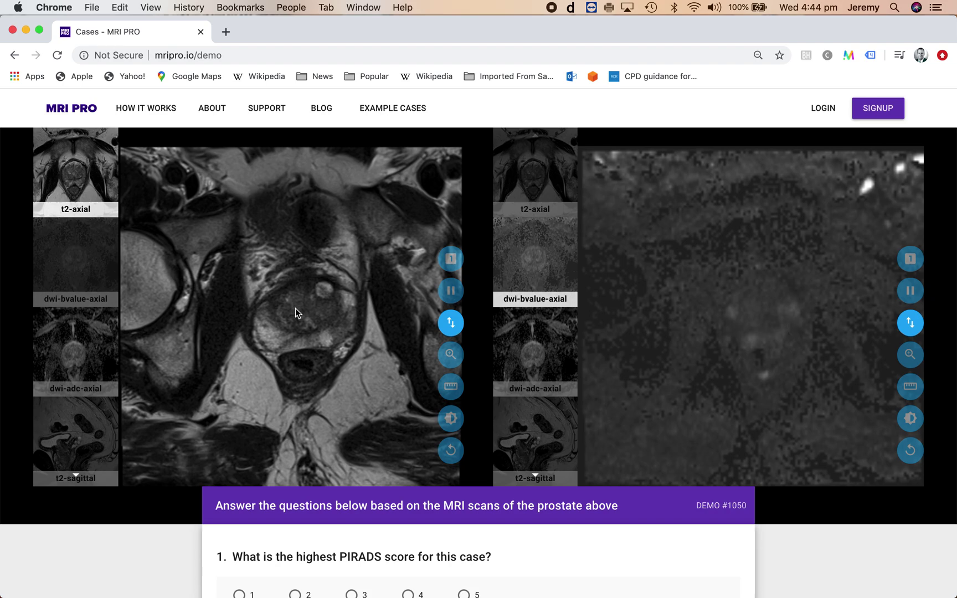
scroll(386, 304, "down", 1)
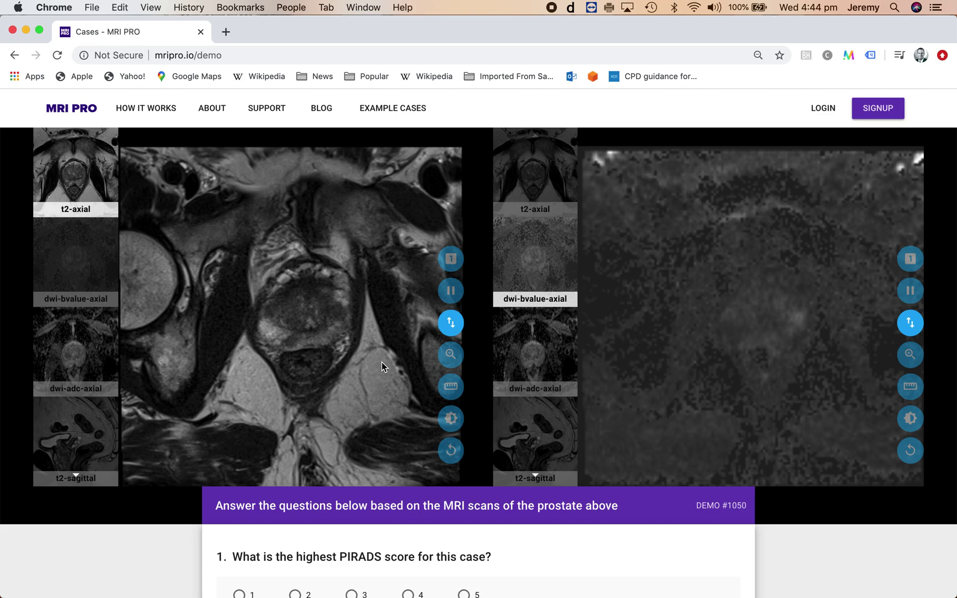
scroll(513, 518, "down", 2)
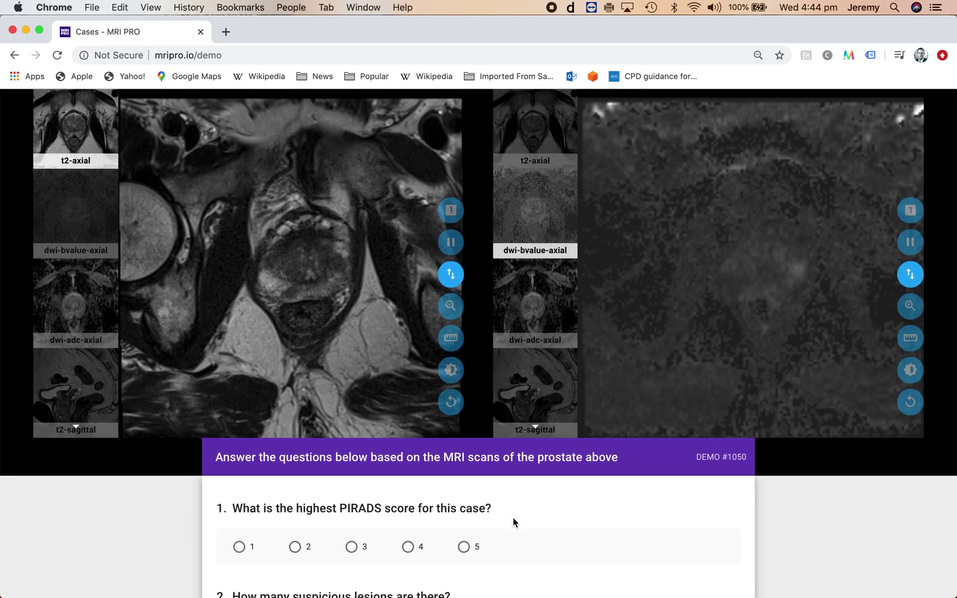
scroll(513, 518, "down", 1)
scroll(568, 504, "down", 1)
scroll(569, 508, "down", 1)
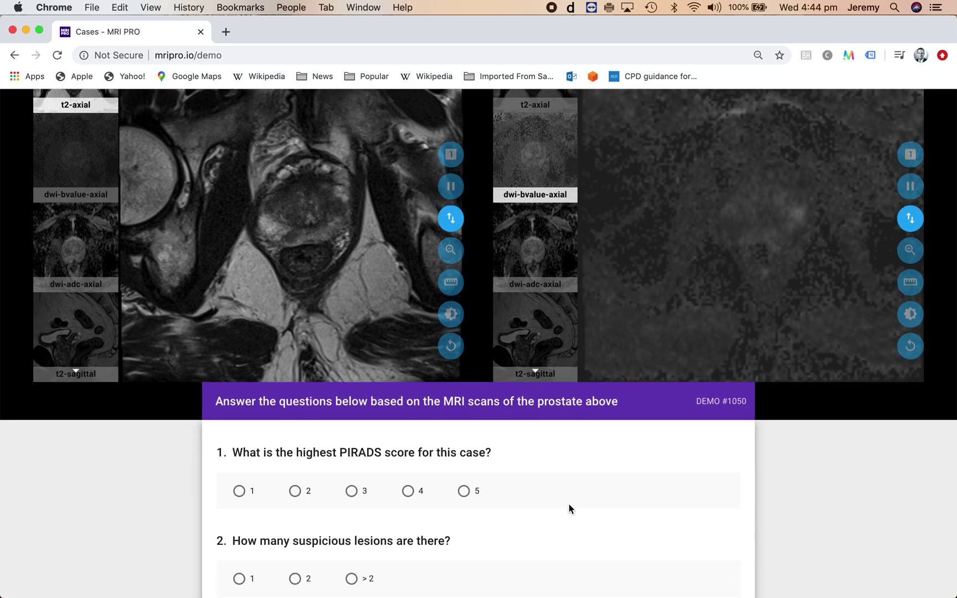
scroll(569, 505, "down", 9)
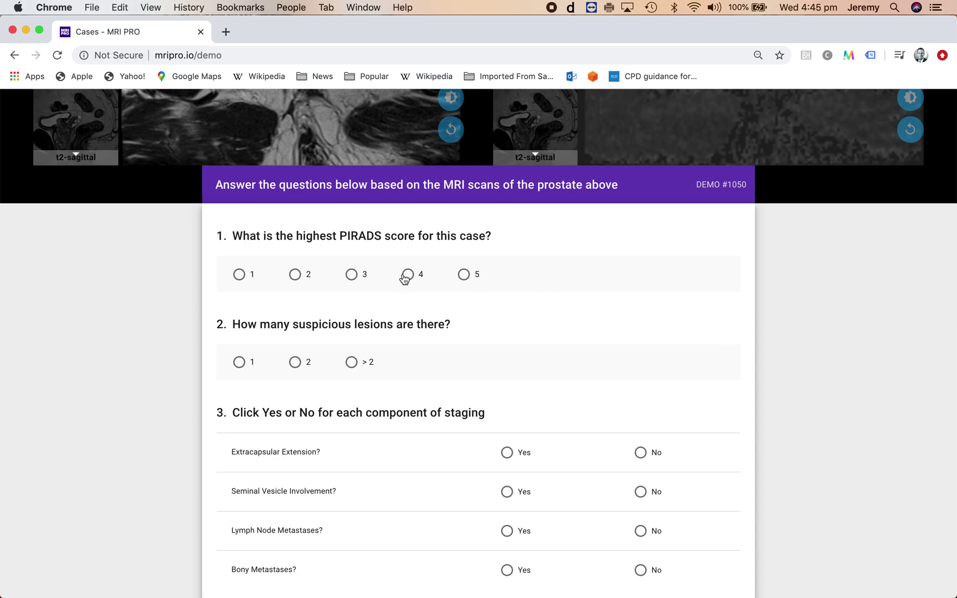
scroll(127, 380, "down", 3)
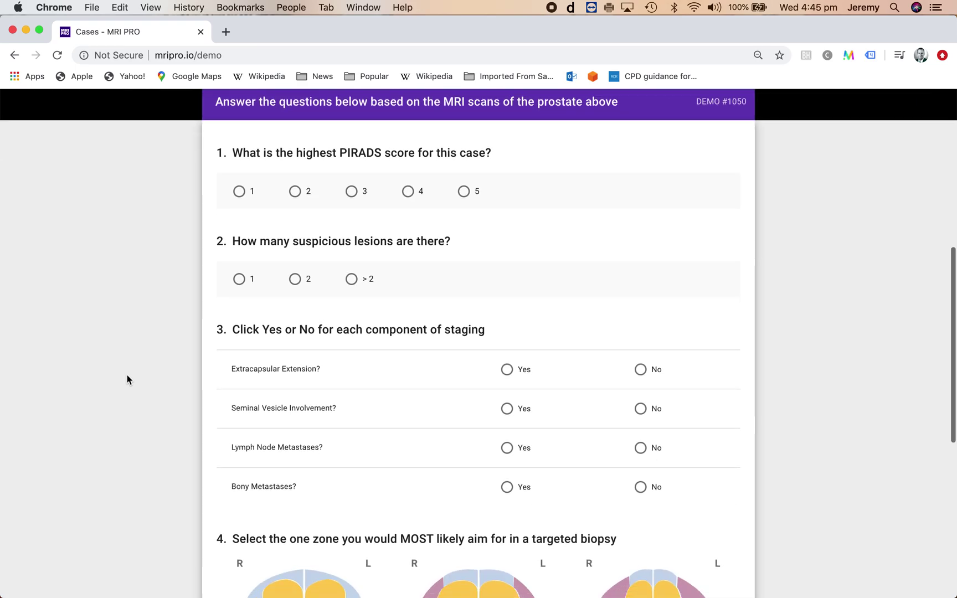
scroll(127, 380, "up", 3)
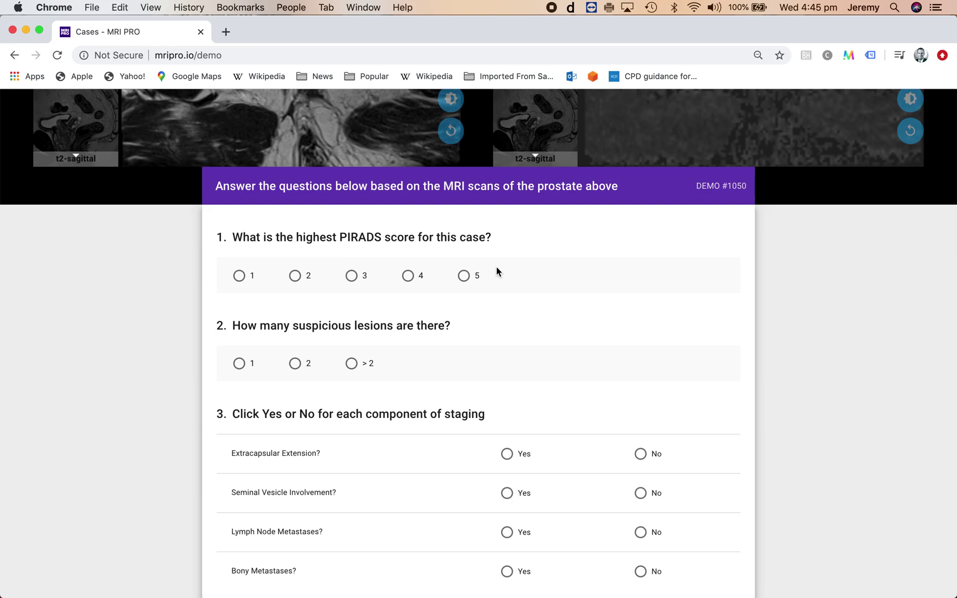
scroll(500, 294, "up", 5)
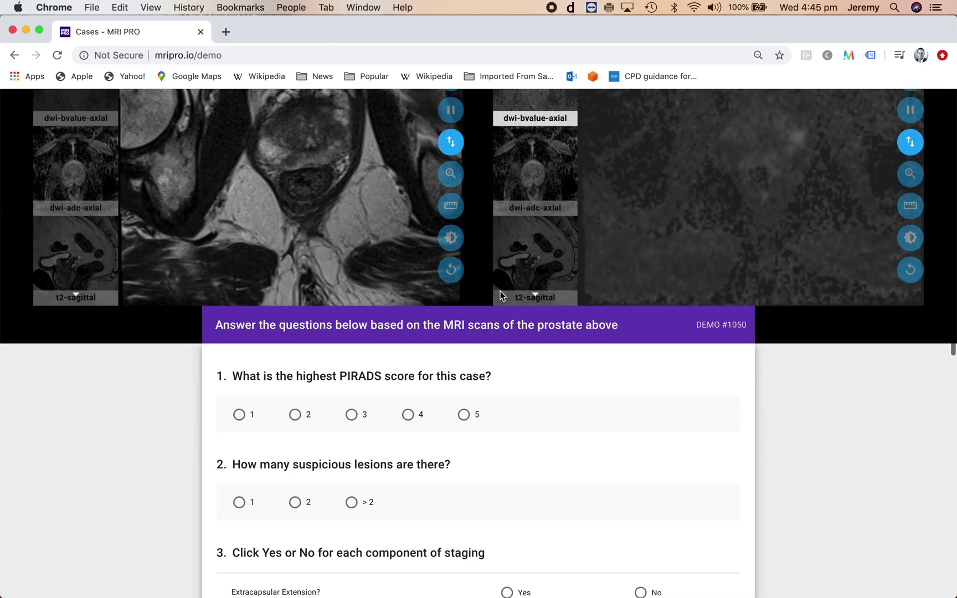
scroll(500, 294, "up", 3)
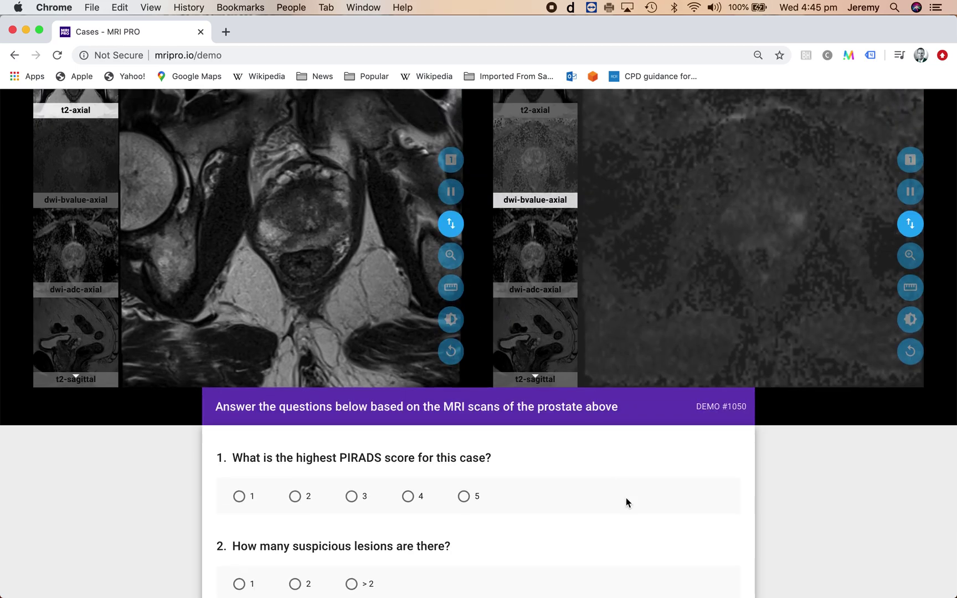
scroll(627, 498, "down", 4)
Step: Answer PIRADS 5 and > 2 suspicious lesions for case #1050
left_click(465, 376)
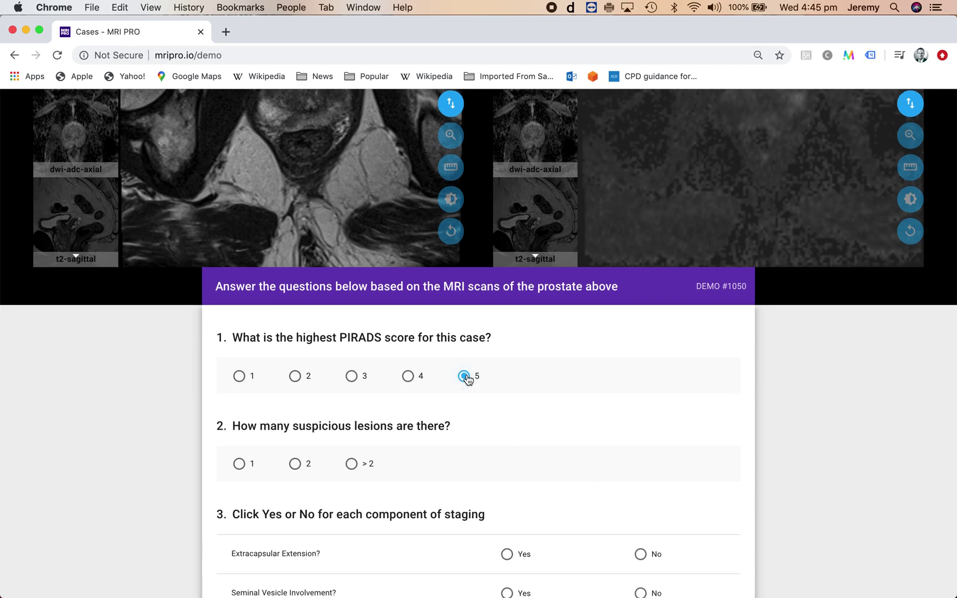
left_click(353, 465)
scroll(771, 460, "down", 6)
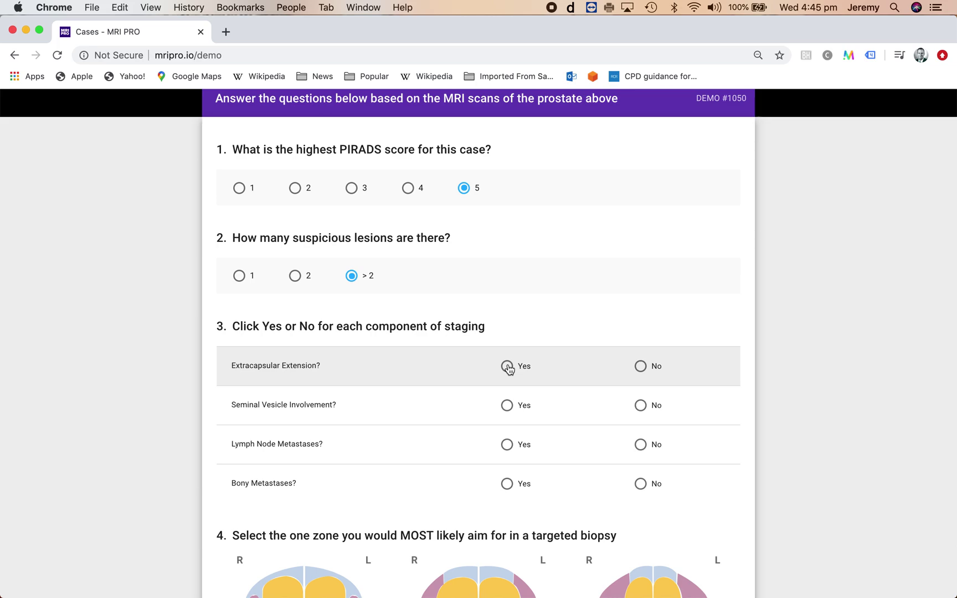
Step: Mark extracapsular extension and lymph node metastases Yes, seminal vesicle and bony metastases No
left_click(508, 367)
left_click(642, 407)
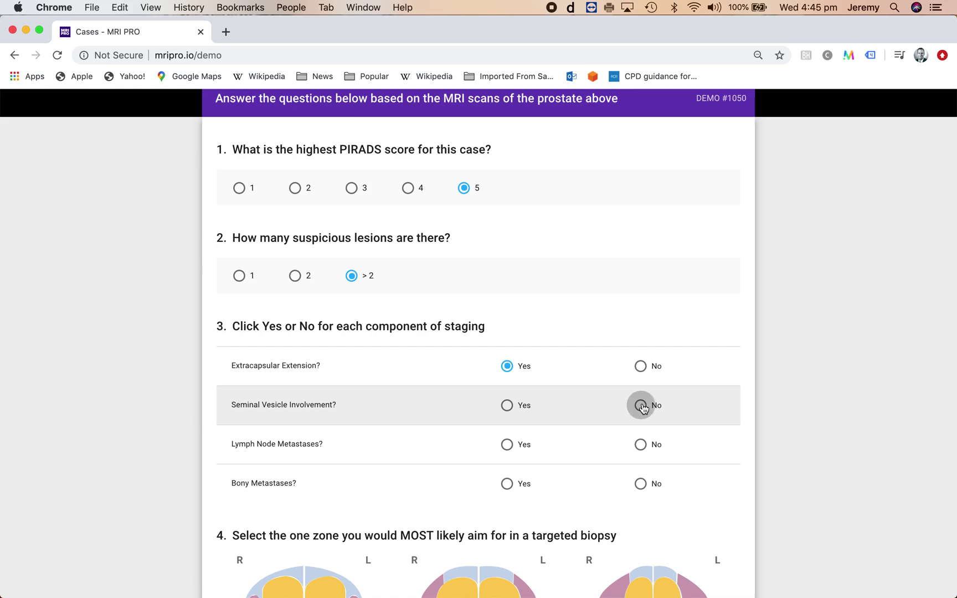
left_click(508, 445)
scroll(598, 483, "down", 1)
scroll(598, 482, "down", 2)
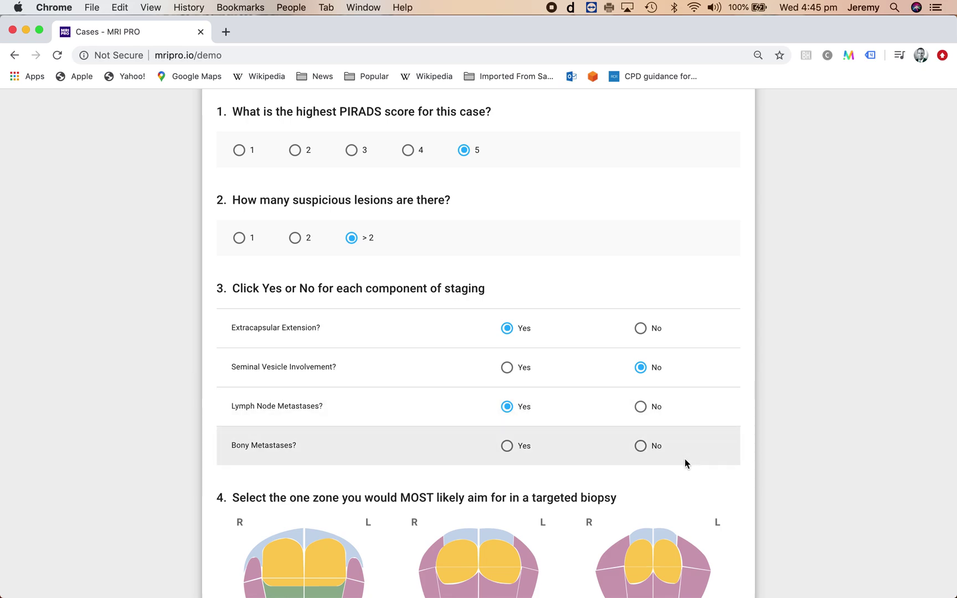
left_click(641, 446)
scroll(676, 460, "down", 3)
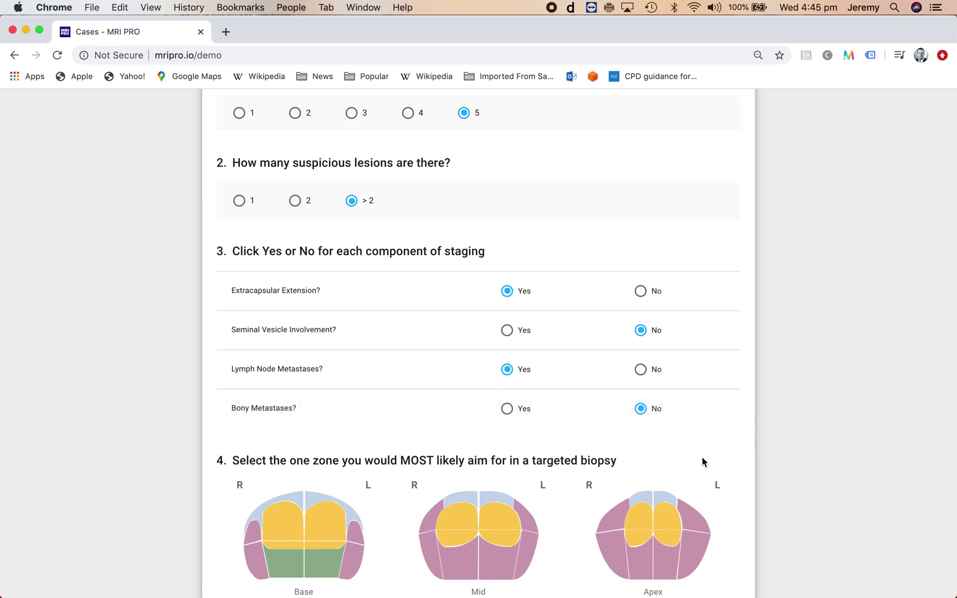
scroll(702, 457, "down", 5)
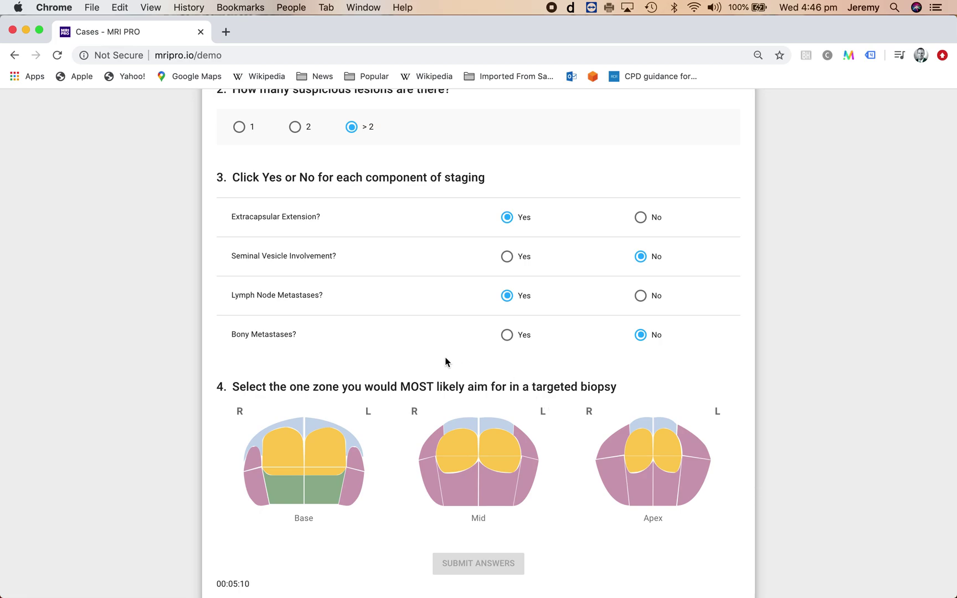
scroll(446, 361, "up", 5)
Step: Page through the MRI slices and pick the outer left Mid zone as the biopsy target
scroll(446, 362, "up", 4)
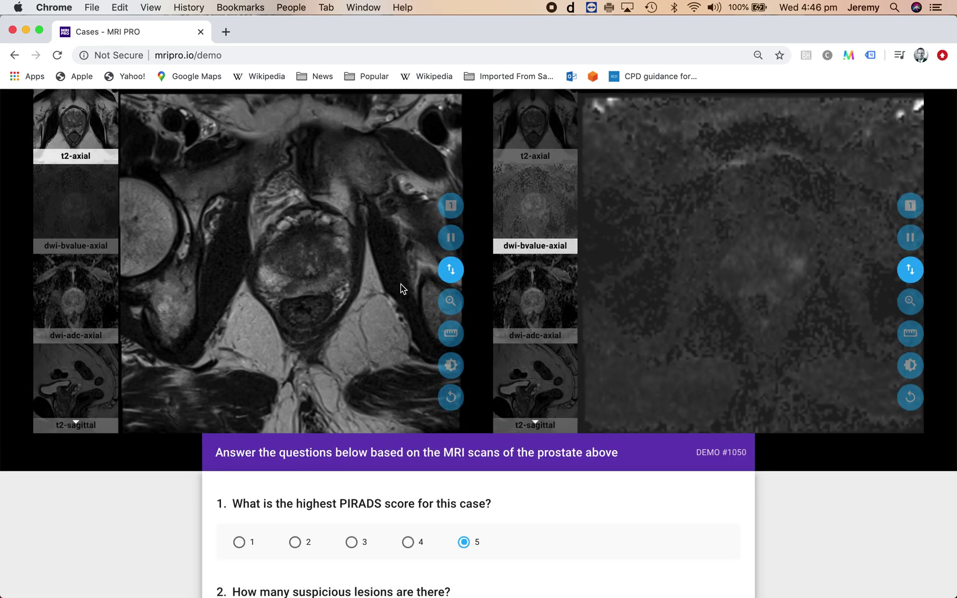
left_click_drag(386, 220, 391, 161)
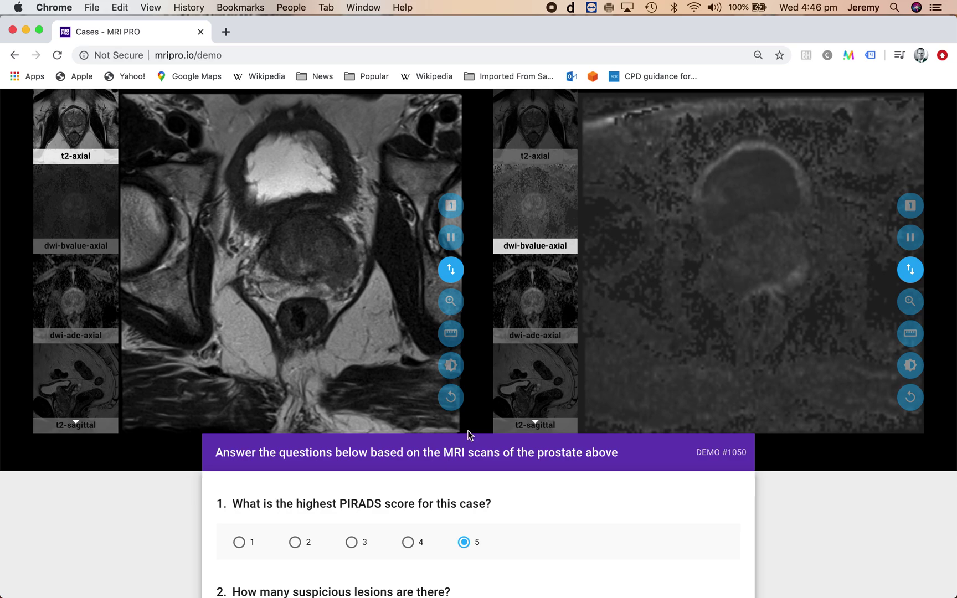
scroll(566, 503, "down", 7)
scroll(566, 503, "down", 4)
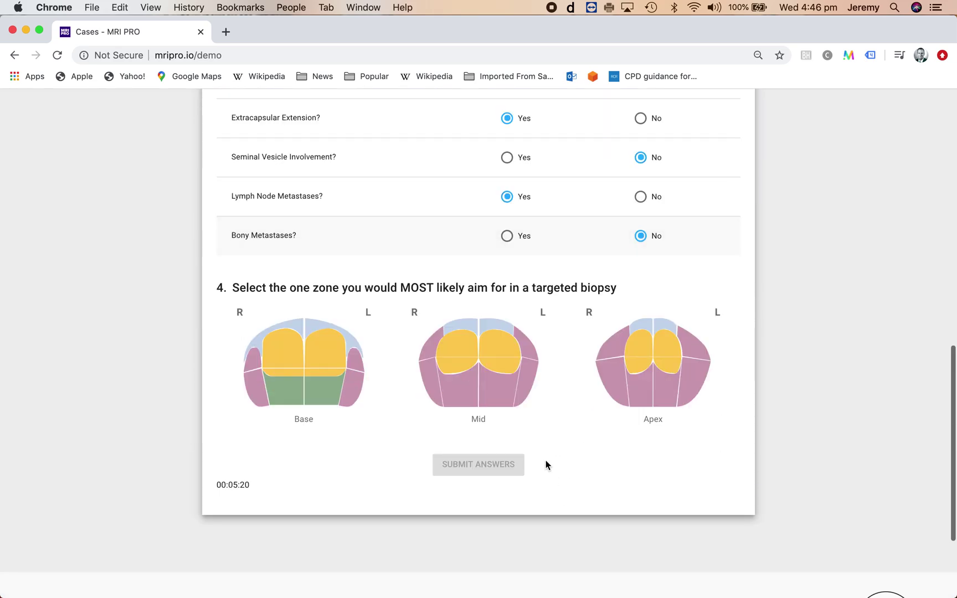
left_click(527, 392)
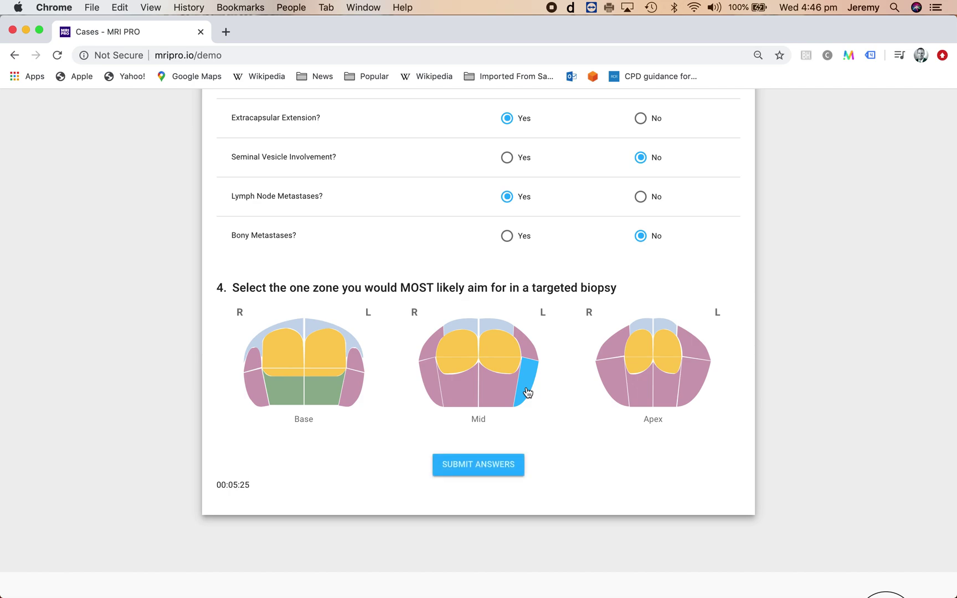
scroll(577, 390, "up", 2)
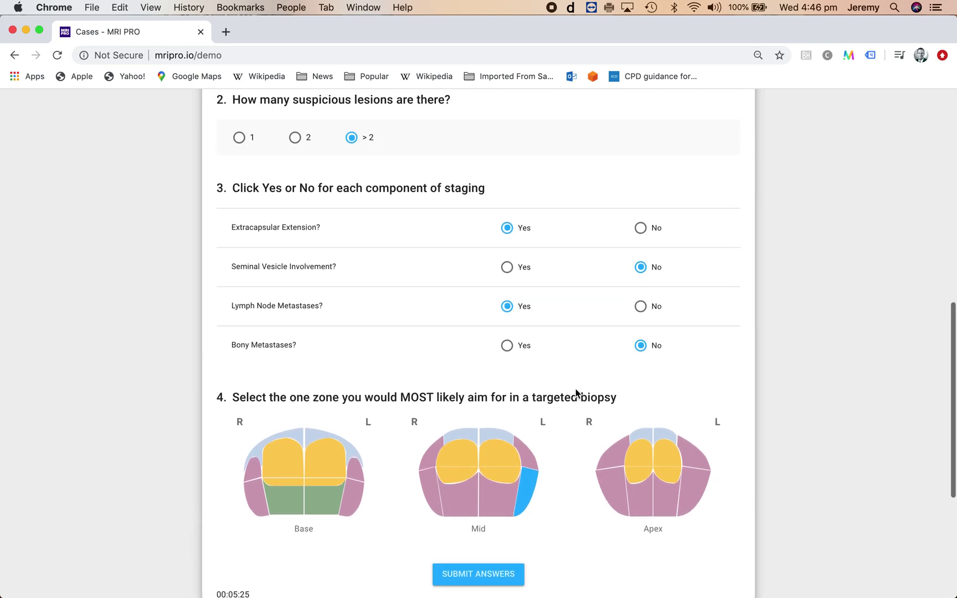
scroll(576, 391, "up", 3)
scroll(576, 393, "up", 2)
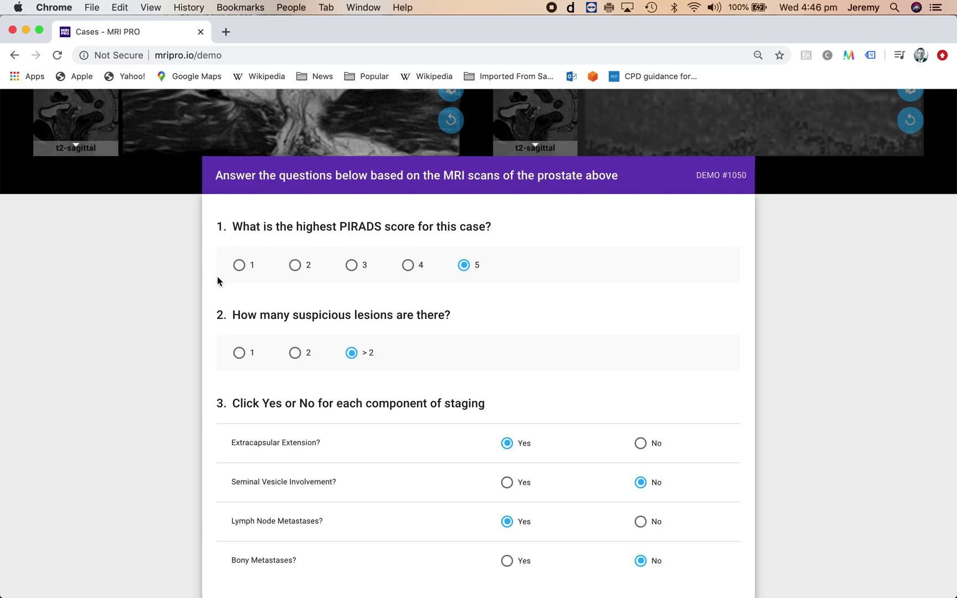
scroll(285, 343, "down", 1)
scroll(285, 344, "down", 3)
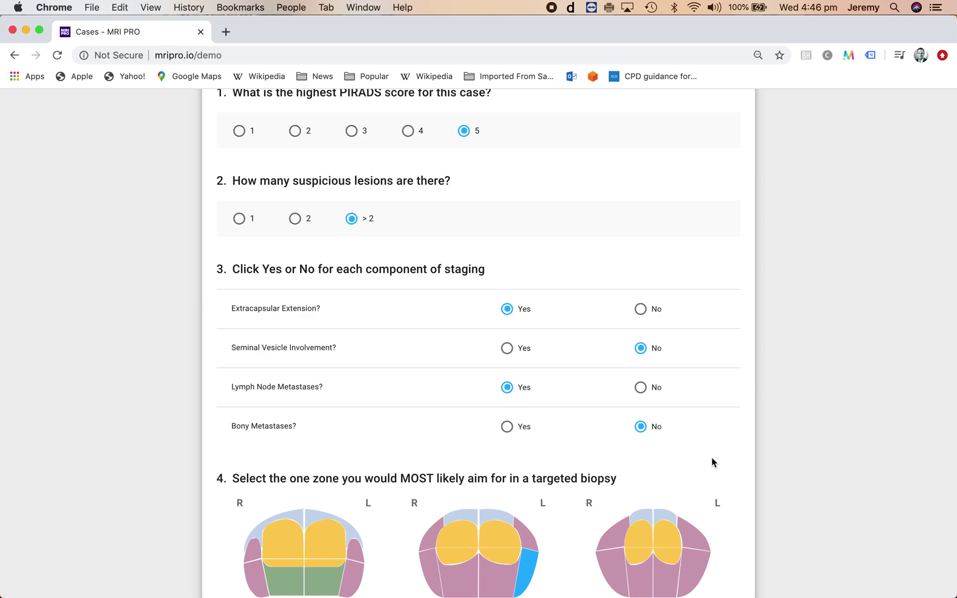
scroll(712, 458, "down", 1)
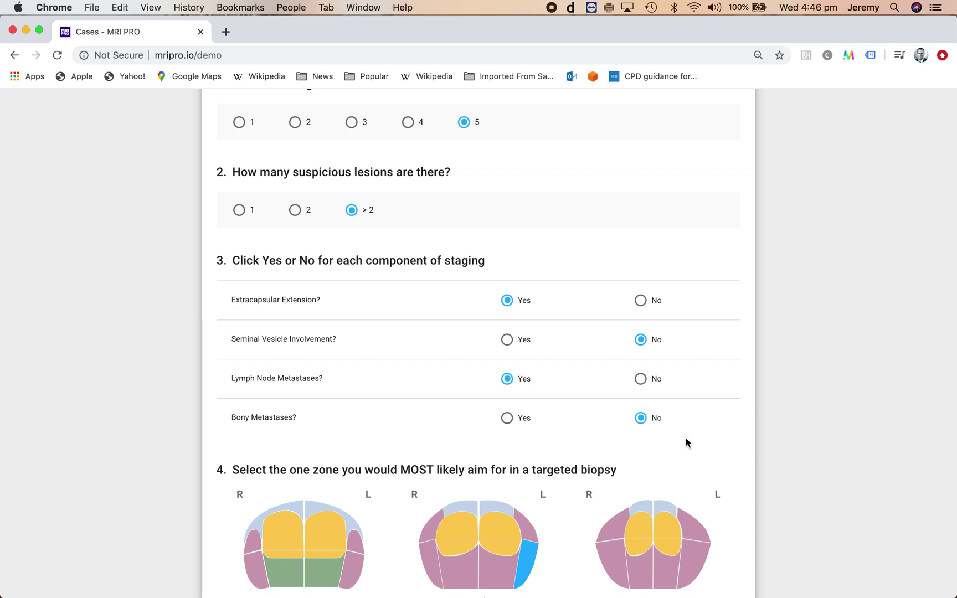
scroll(686, 442, "up", 2)
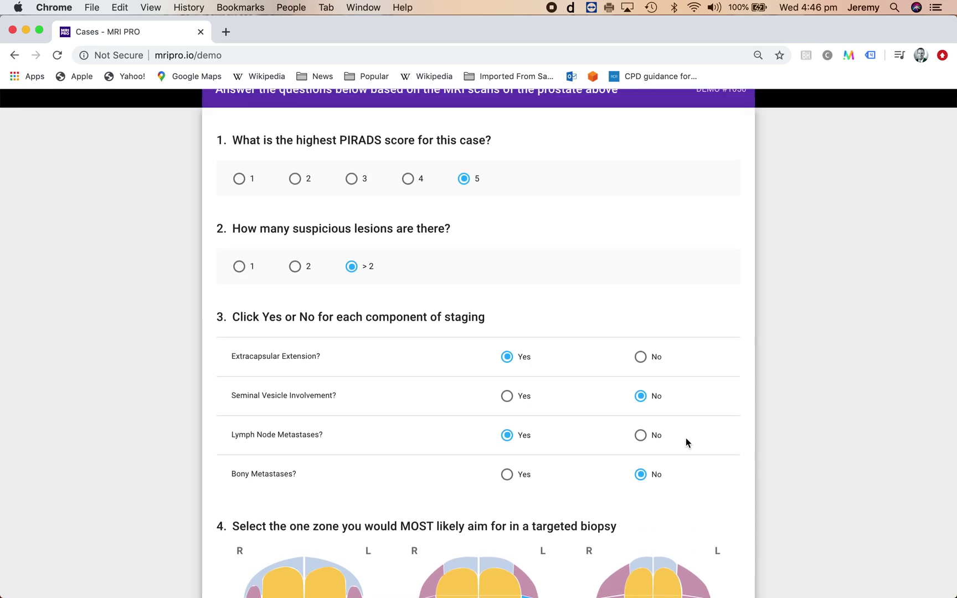
scroll(686, 438, "down", 5)
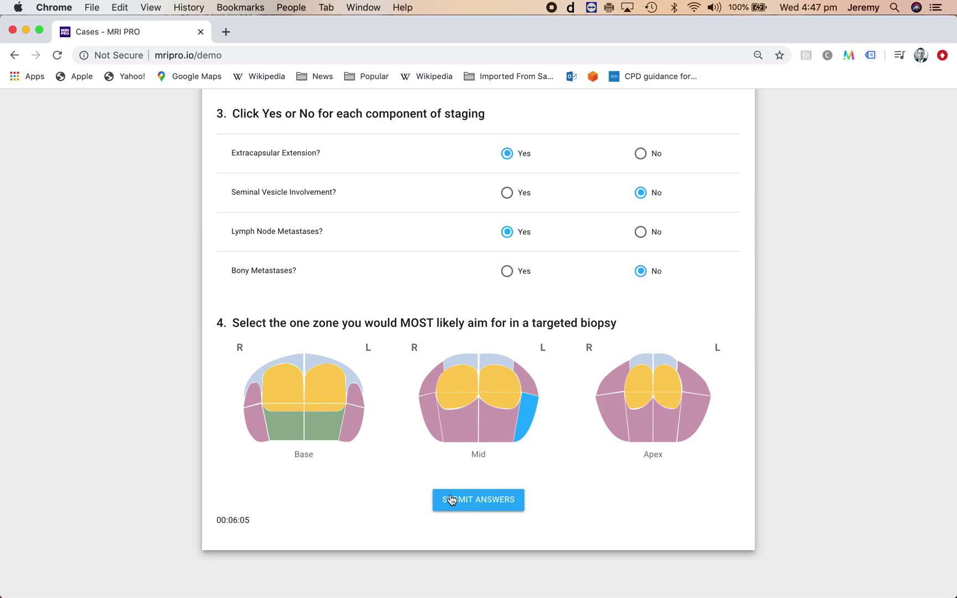
Step: Submit case #1050's answers and scroll down to the case report showing them correct
left_click(483, 502)
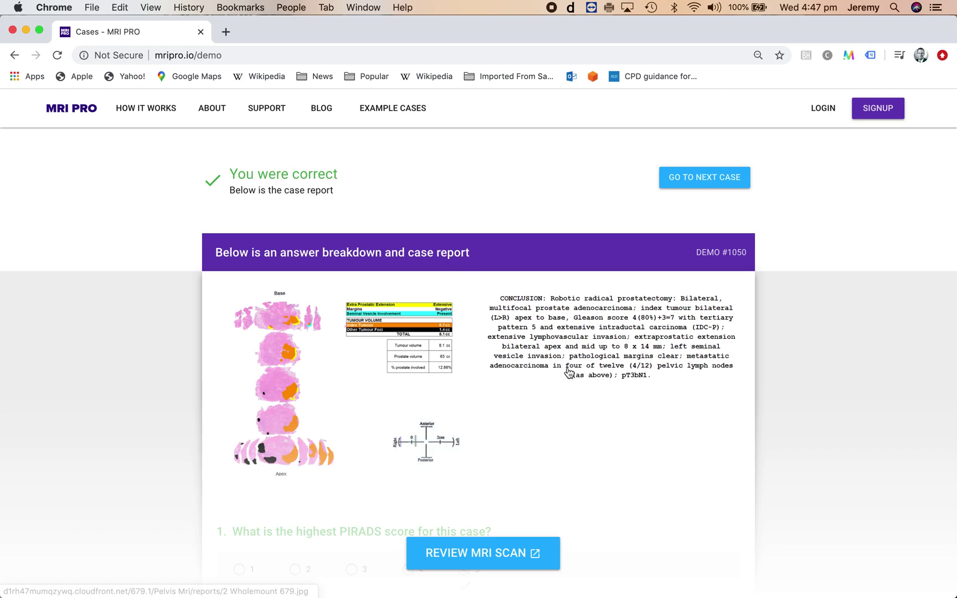
scroll(567, 373, "down", 3)
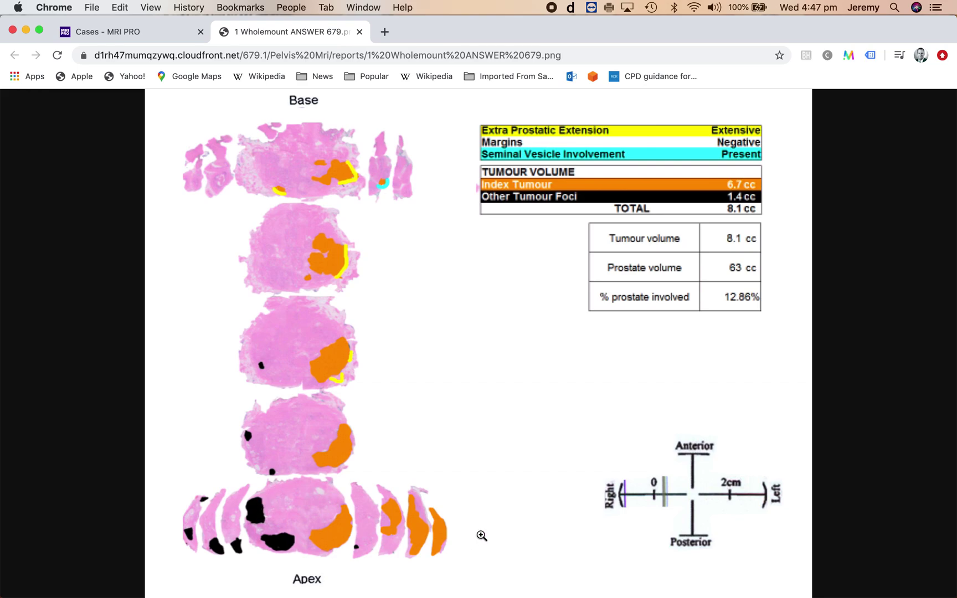
Step: Open the enlarged conclusion report image, then return to the case #1050 report page
left_click(105, 34)
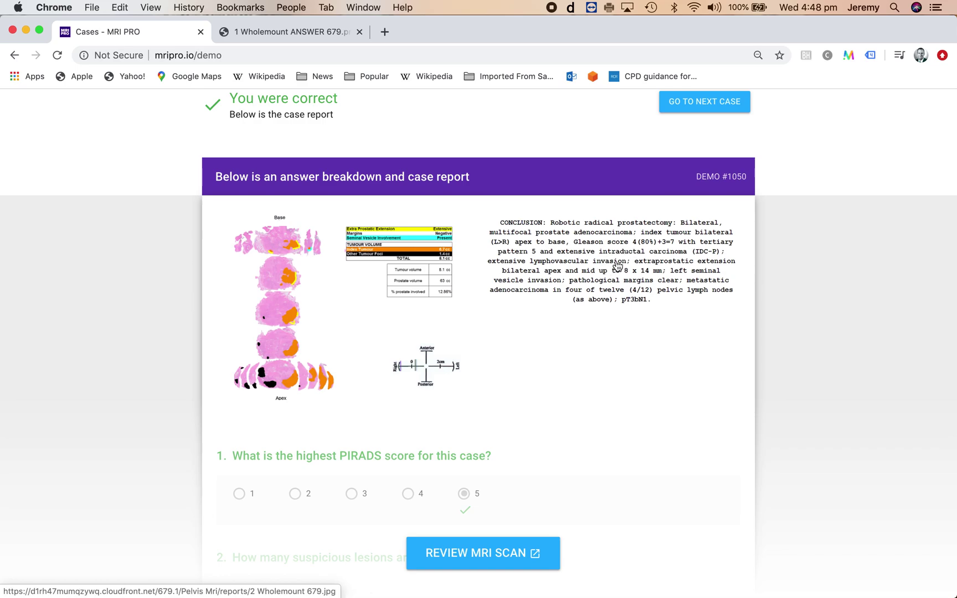
left_click(616, 266)
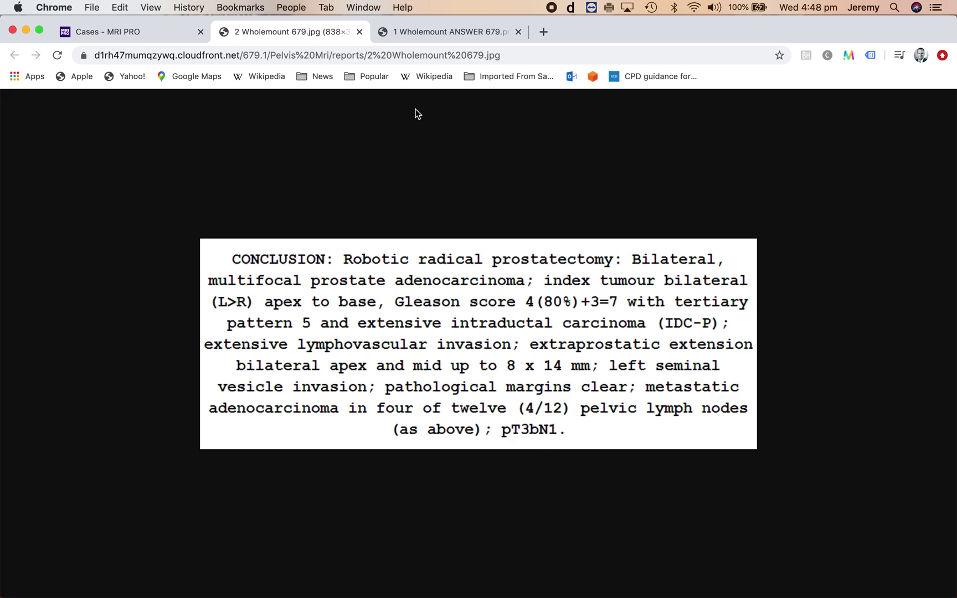
left_click(155, 35)
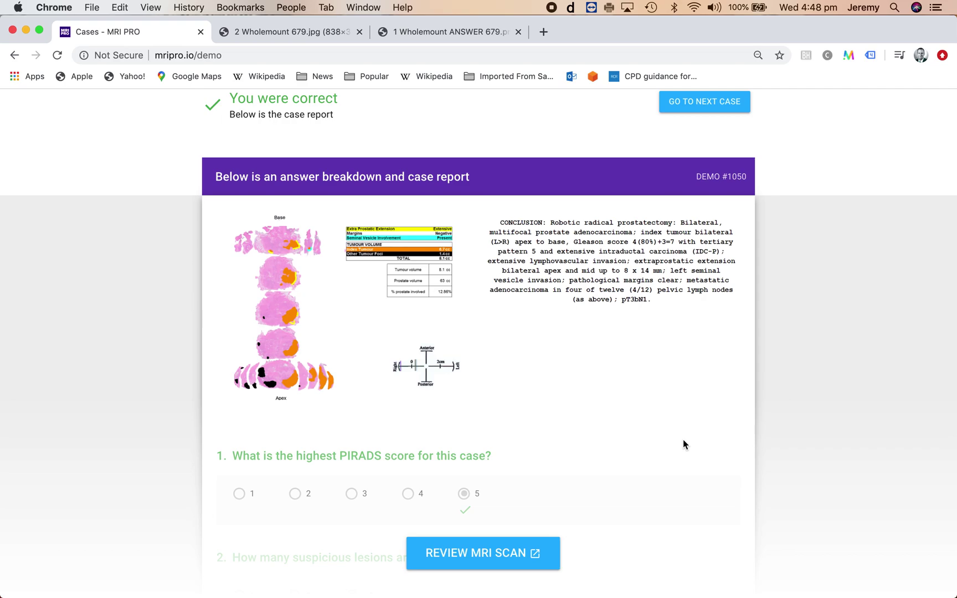
scroll(683, 442, "down", 1)
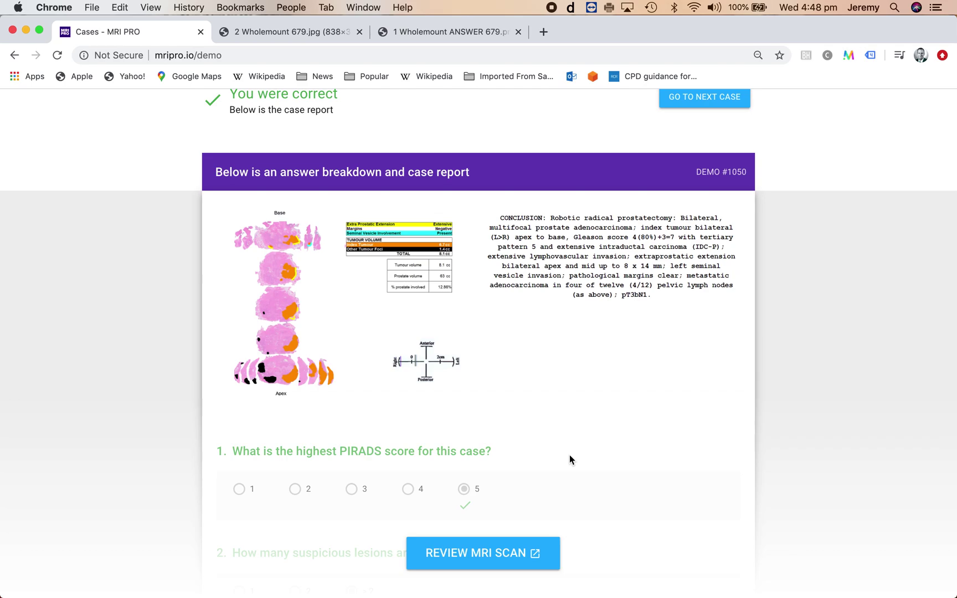
left_click(481, 558)
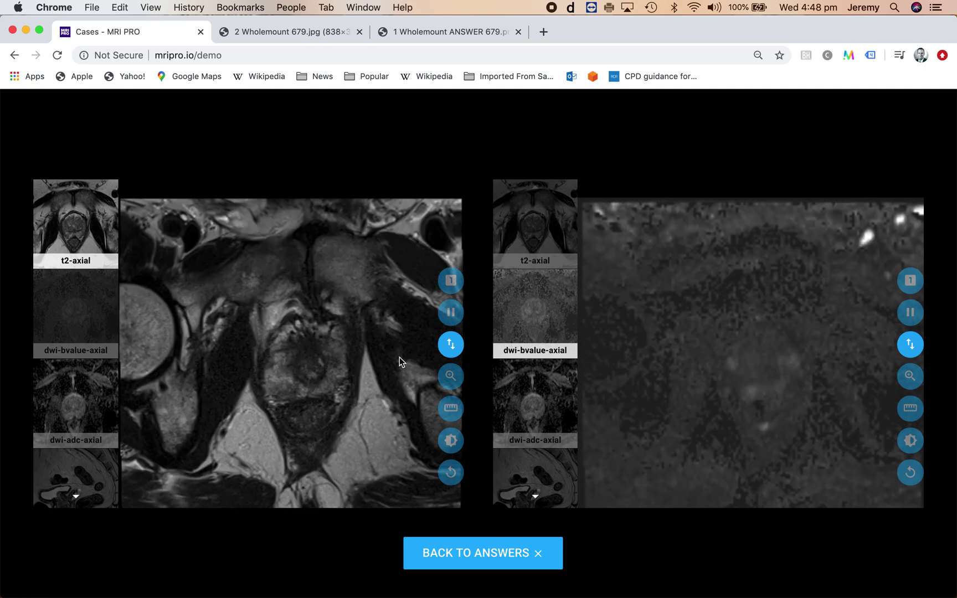
left_click(480, 556)
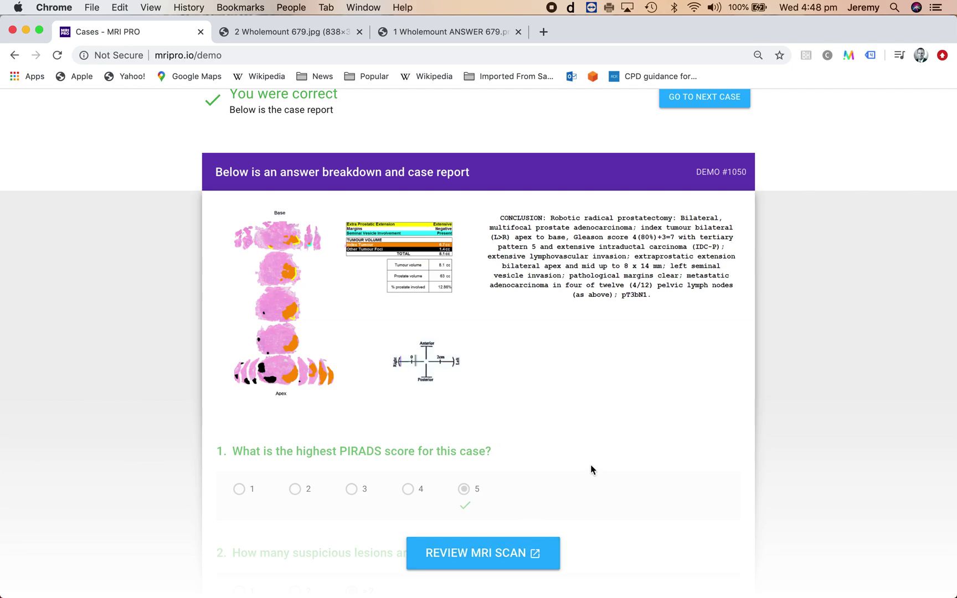
scroll(614, 449, "down", 2)
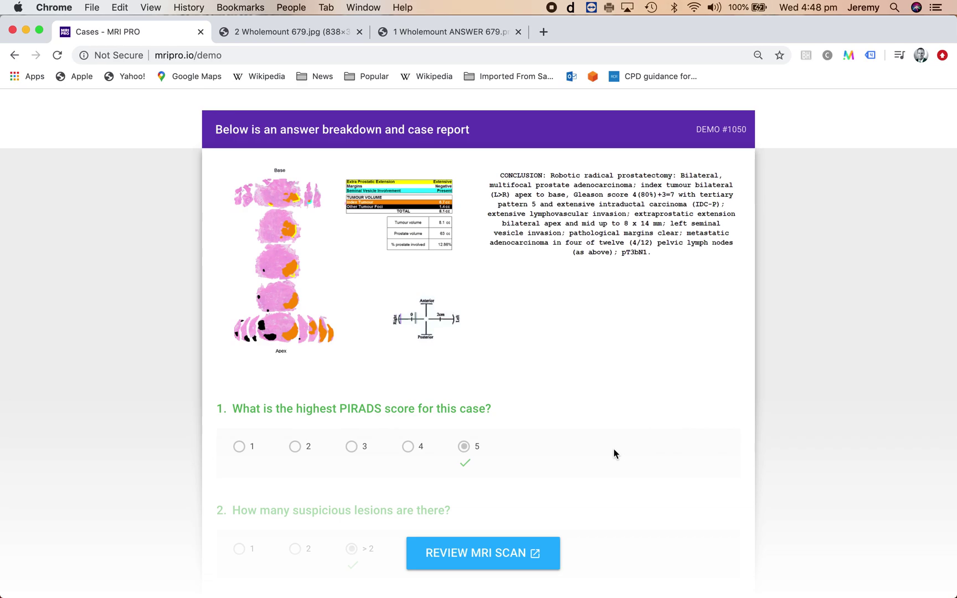
scroll(650, 377, "up", 1)
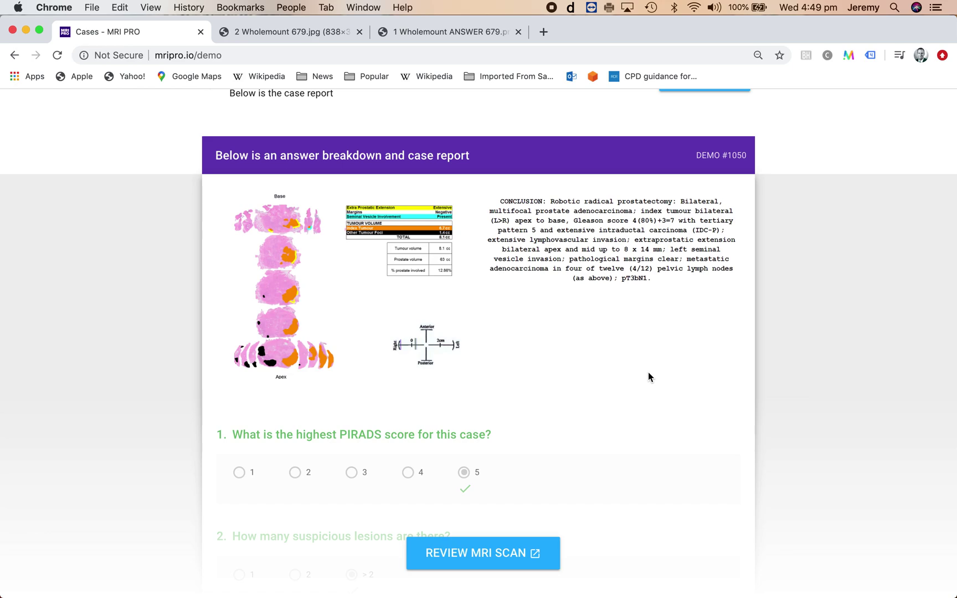
scroll(649, 373, "down", 4)
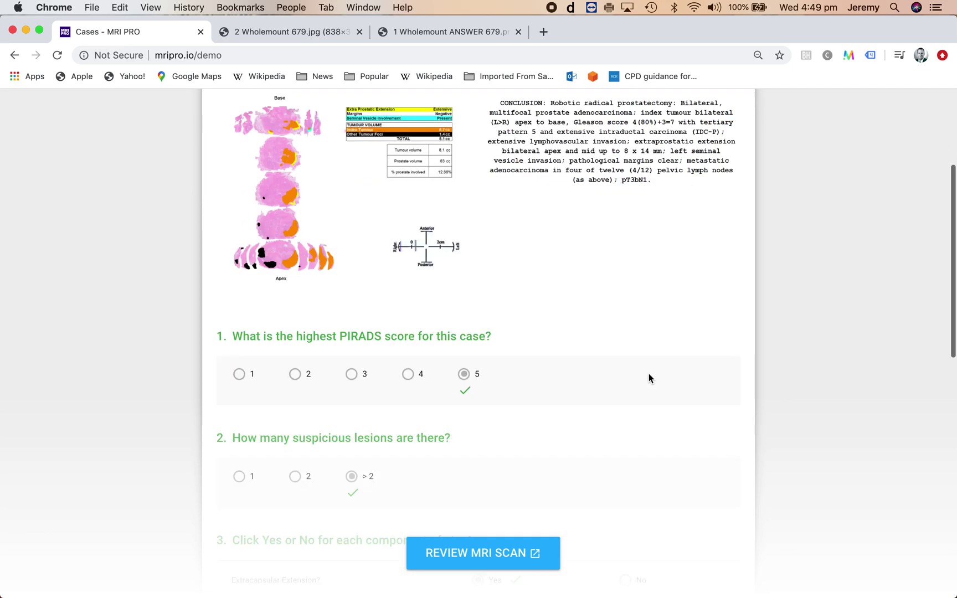
scroll(648, 373, "up", 3)
scroll(648, 378, "up", 5)
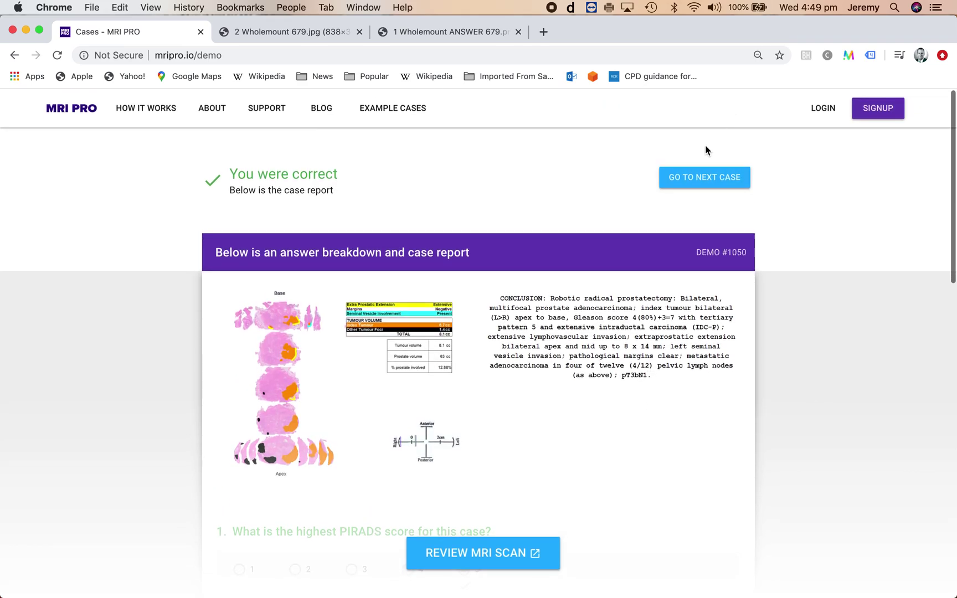
left_click(708, 176)
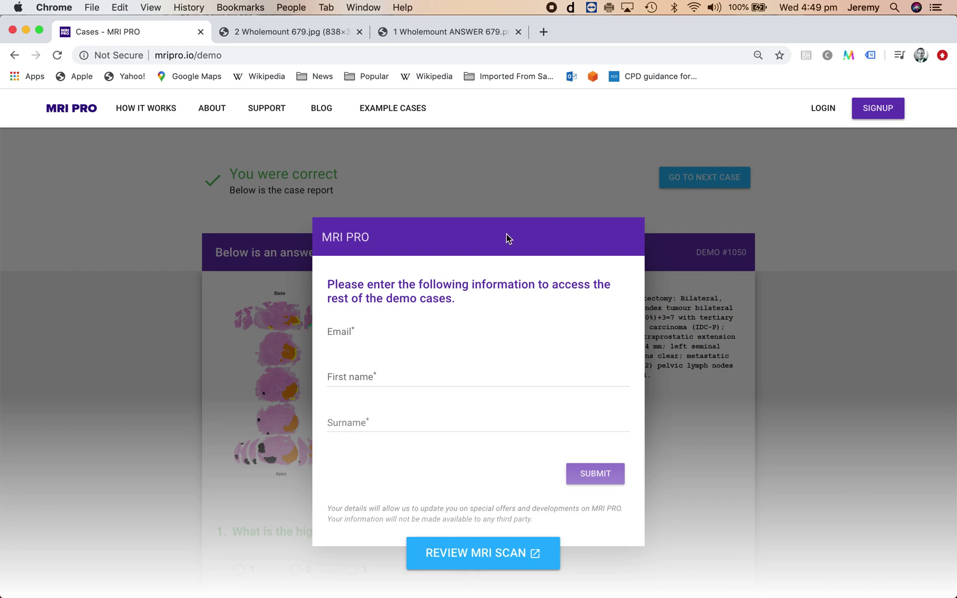
Step: Autofill the access form from the saved contact details and submit it
left_click(389, 331)
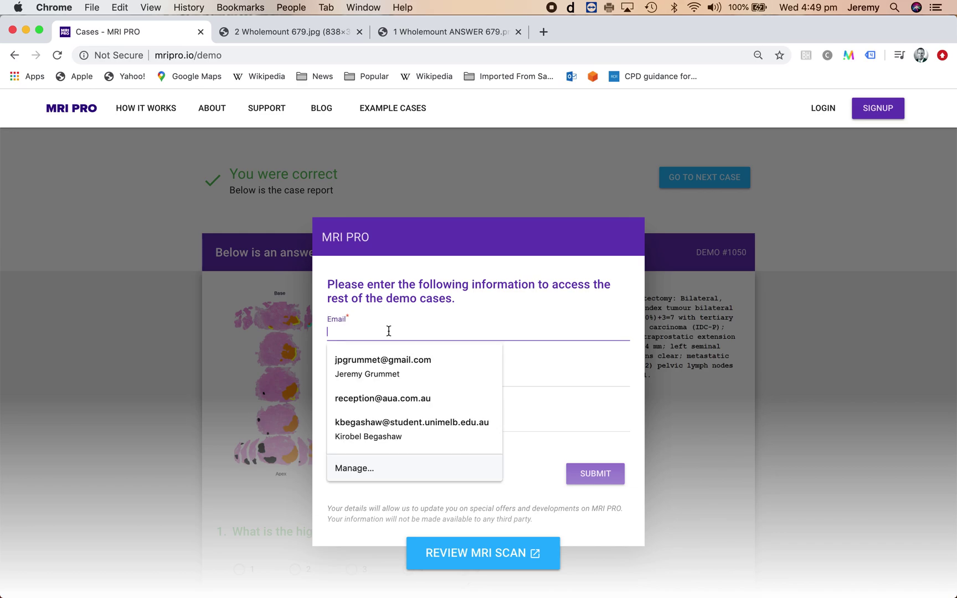
left_click(372, 365)
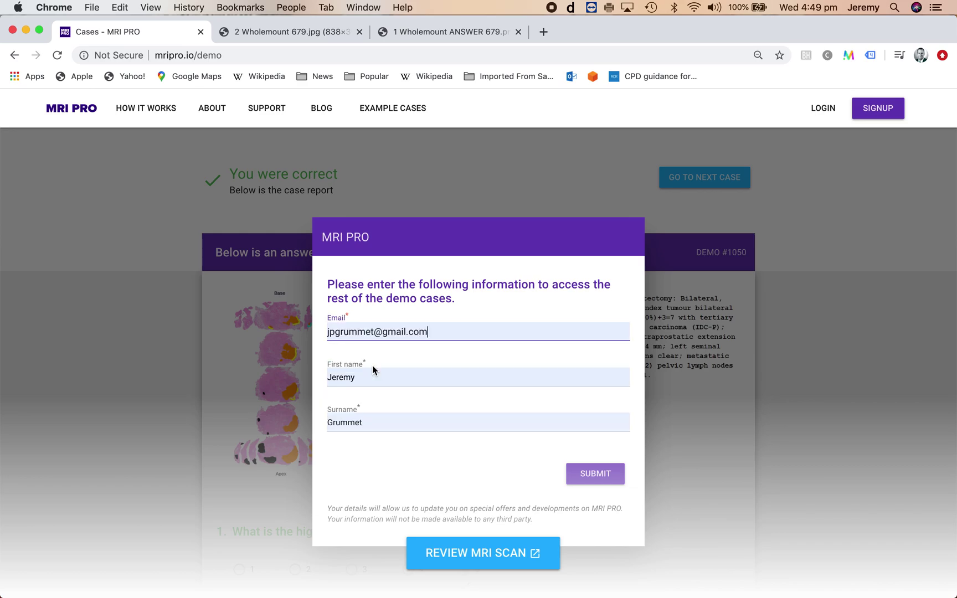
left_click(596, 474)
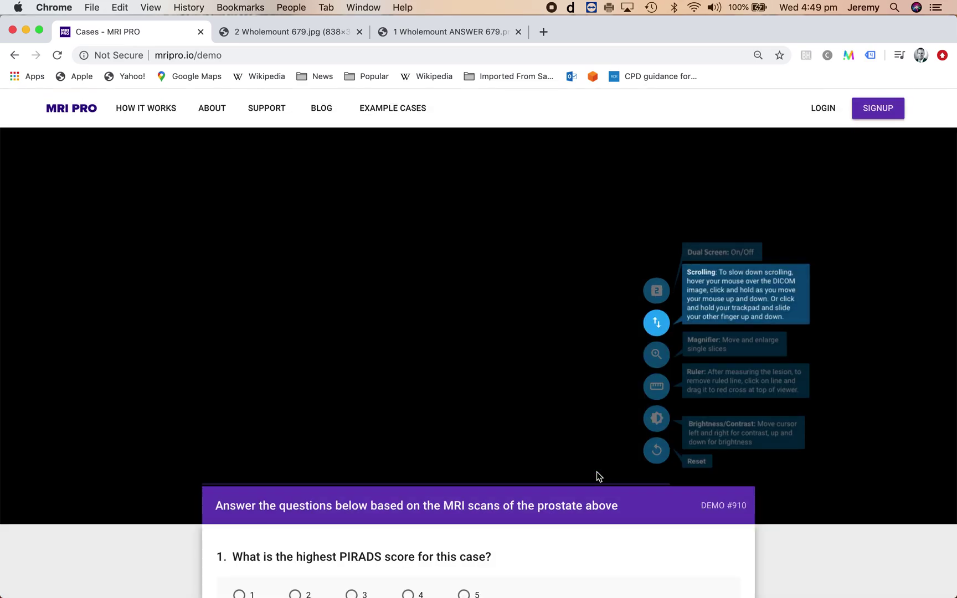
Step: View case #910 in dual panels with dwi-adc-axial on the right, stepping through slices
scroll(597, 471, "down", 5)
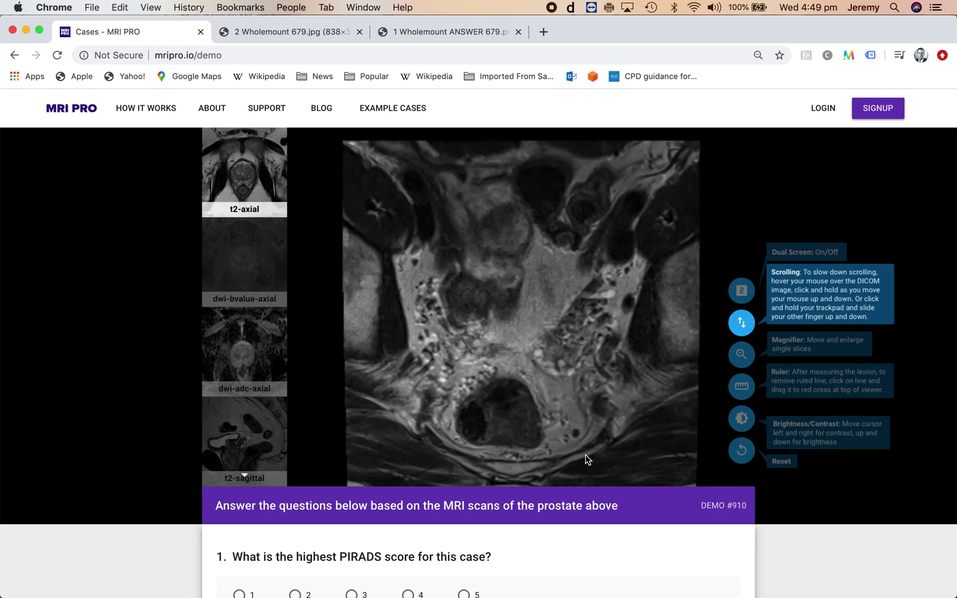
left_click(742, 290)
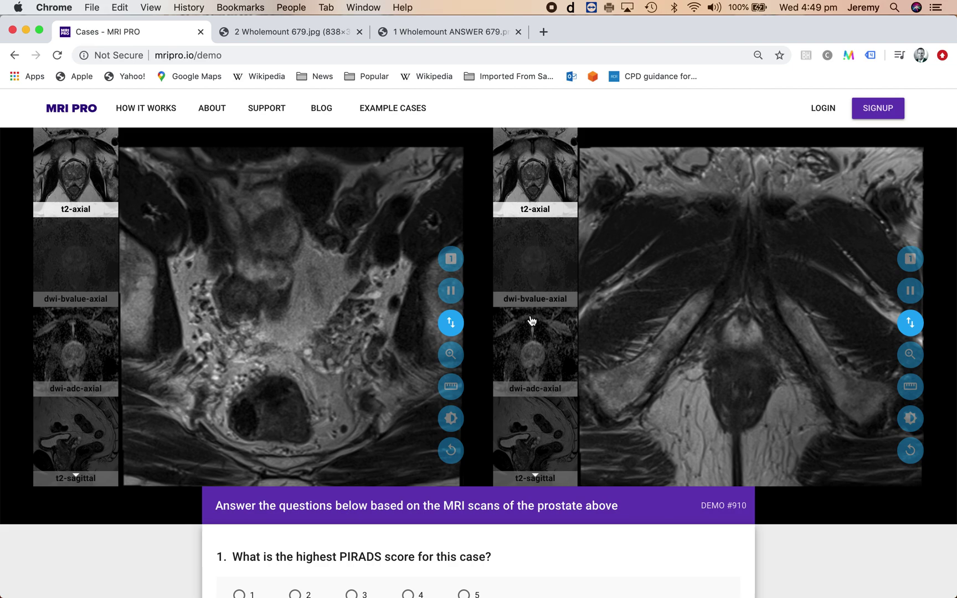
left_click(533, 357)
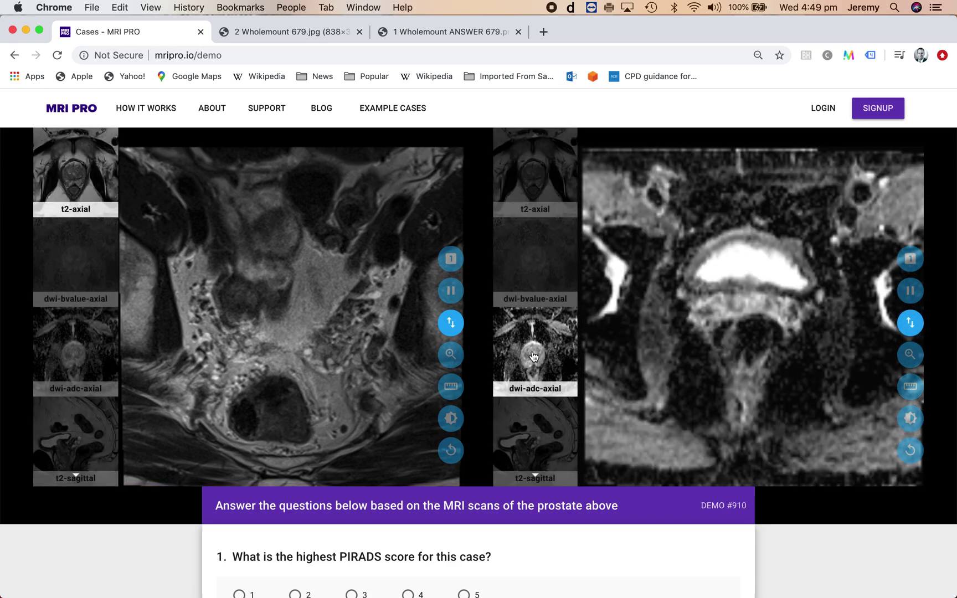
left_click_drag(377, 177, 379, 318)
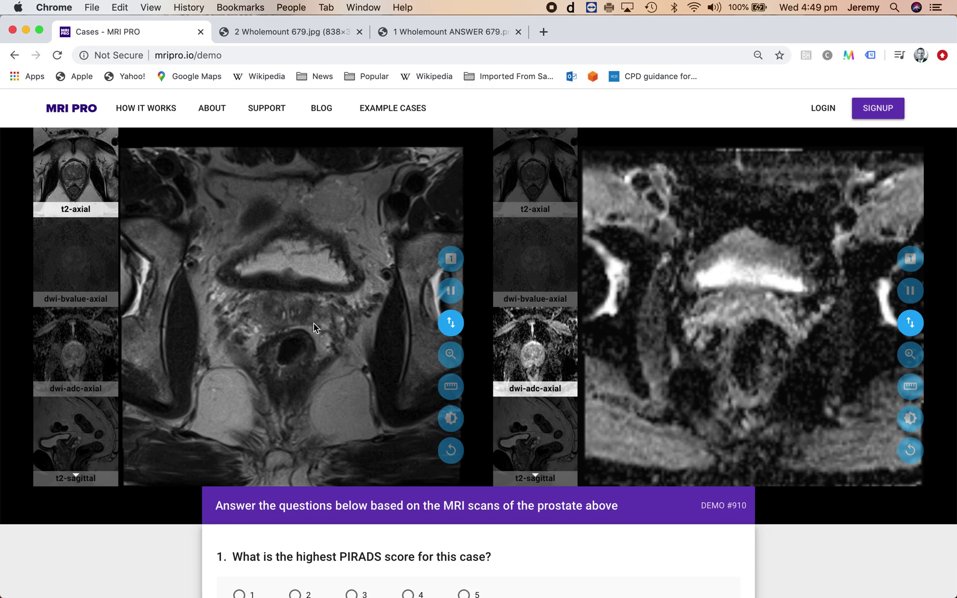
left_click_drag(387, 236, 389, 287)
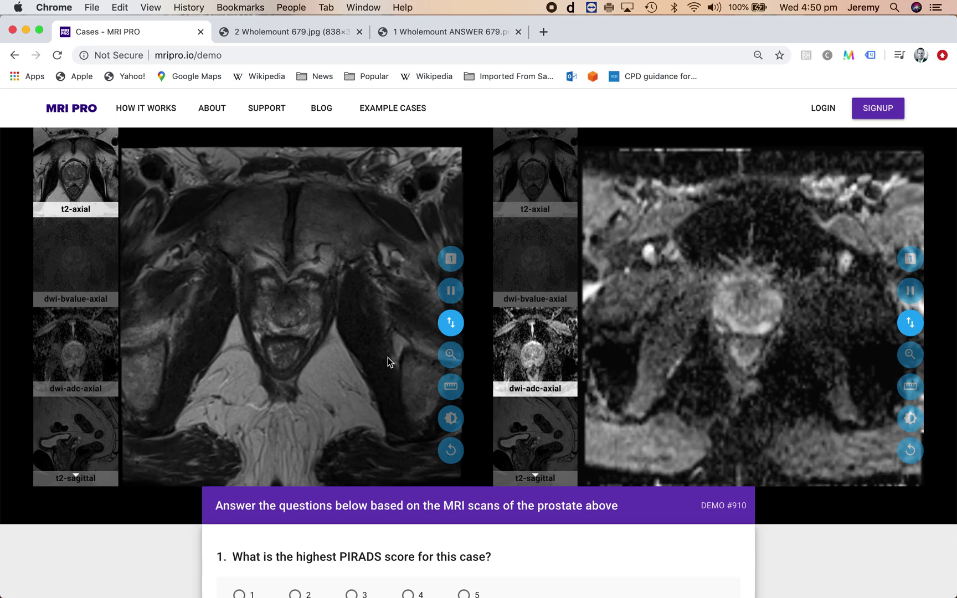
Step: Answer question 1 with PIRADS score 2
scroll(501, 550, "down", 5)
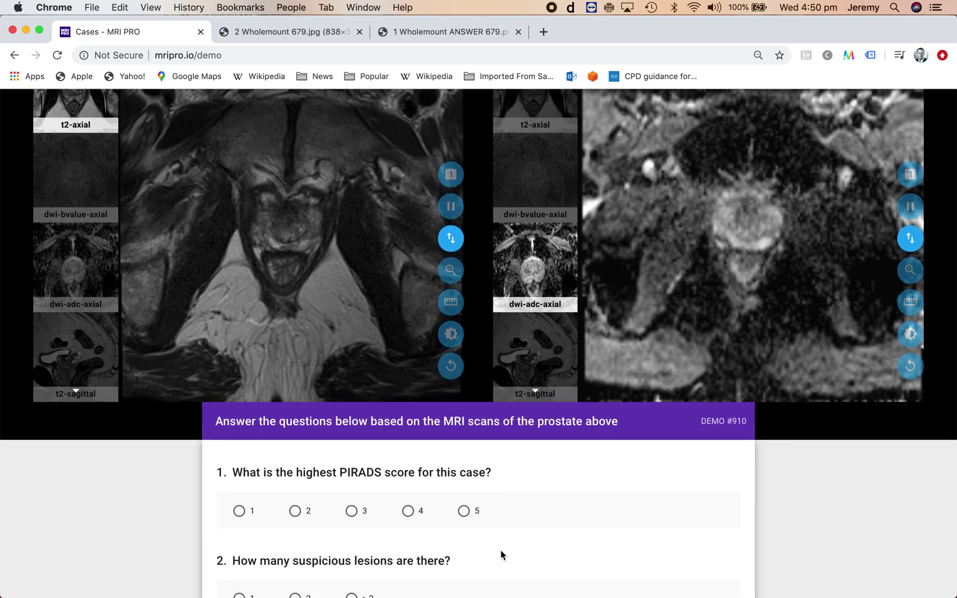
scroll(502, 555, "down", 2)
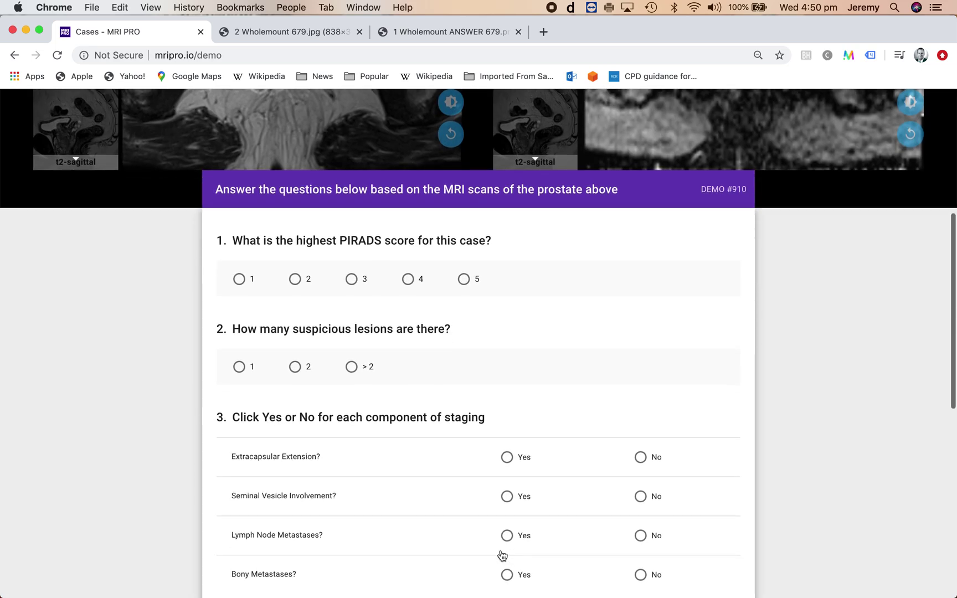
left_click(296, 280)
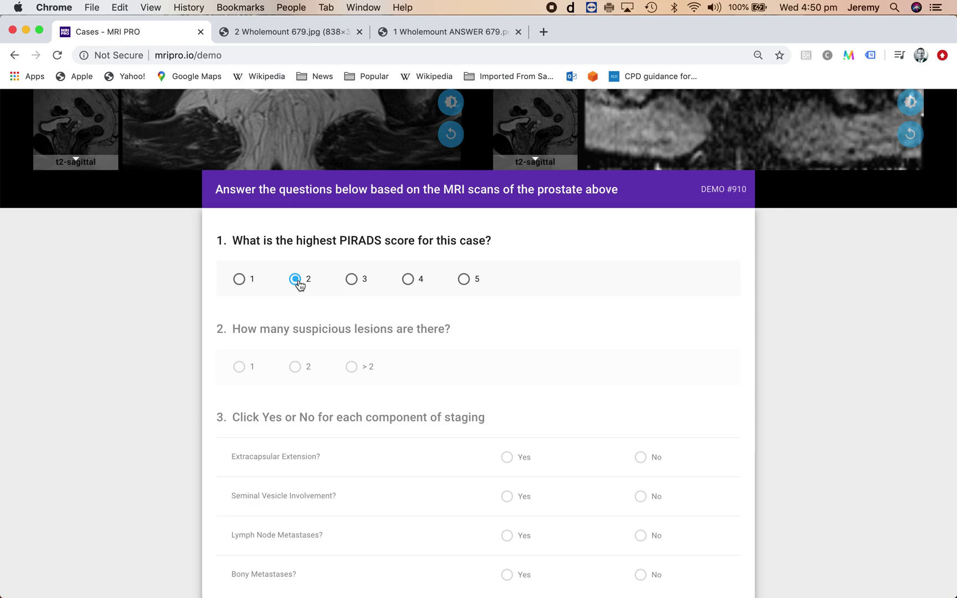
Step: Submit case #910's PIRADS 2 answer, graded correct with the benign biopsy report
scroll(434, 301, "down", 5)
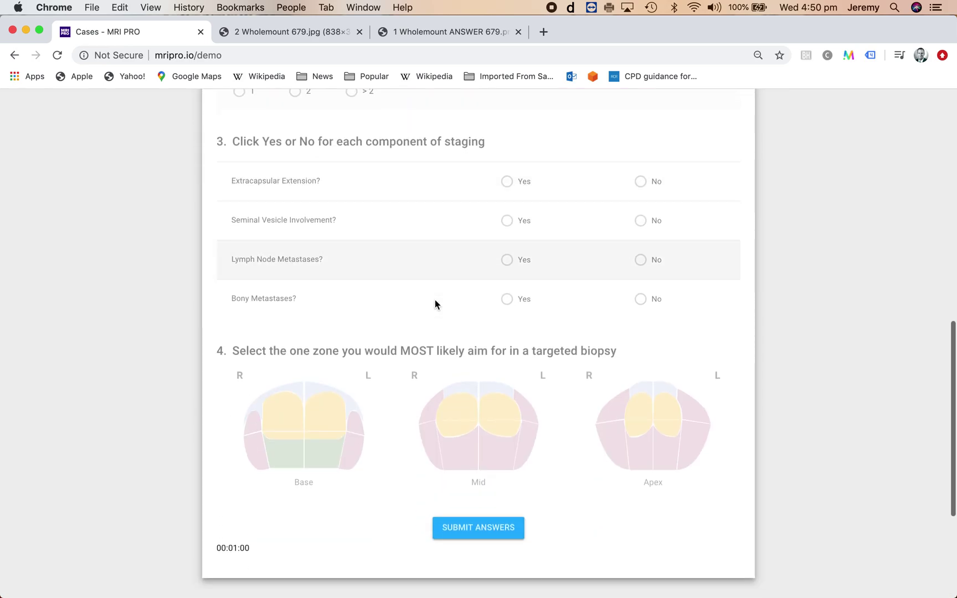
scroll(434, 304, "up", 4)
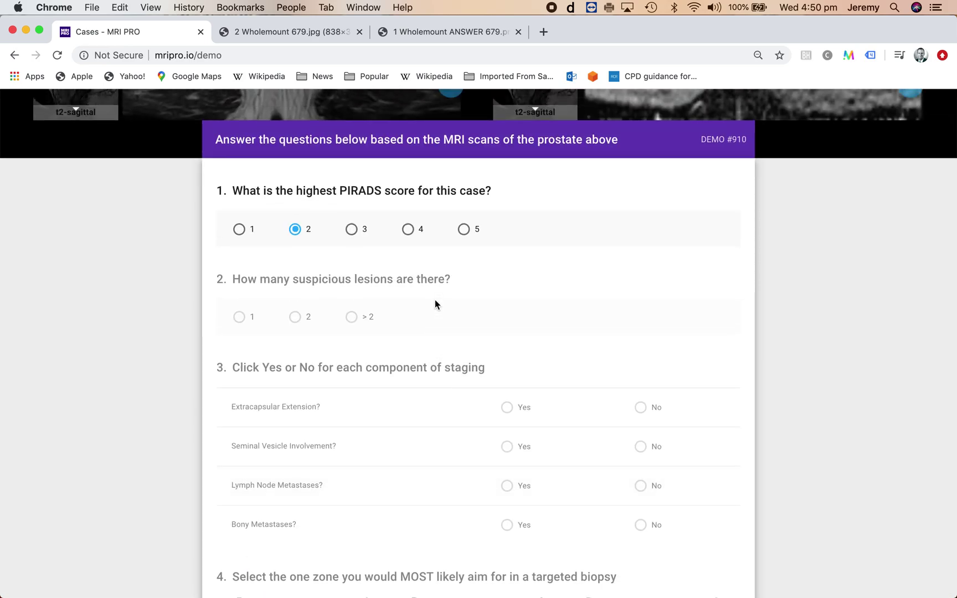
scroll(434, 304, "down", 2)
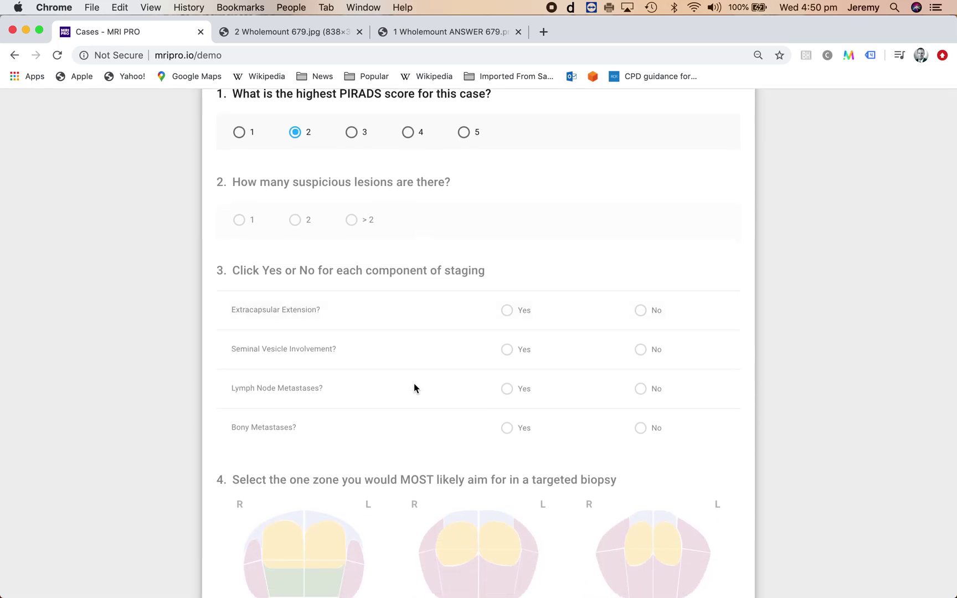
scroll(414, 388, "down", 3)
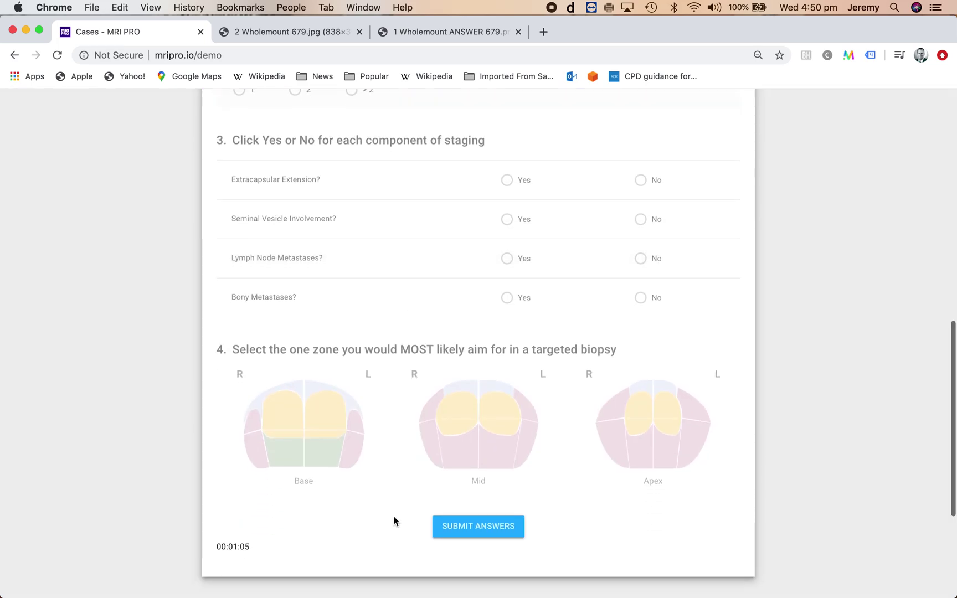
left_click(475, 527)
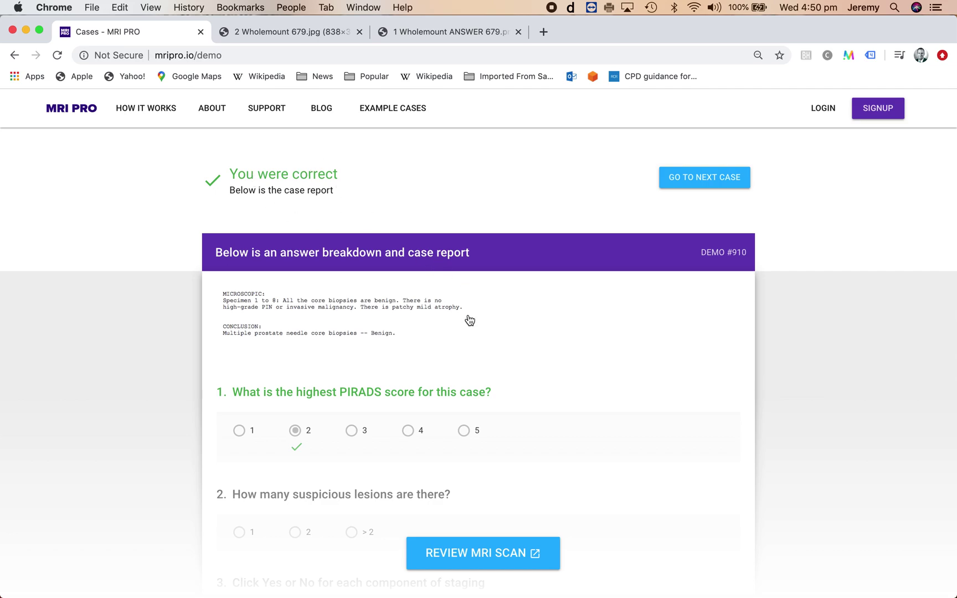
scroll(475, 321, "down", 1)
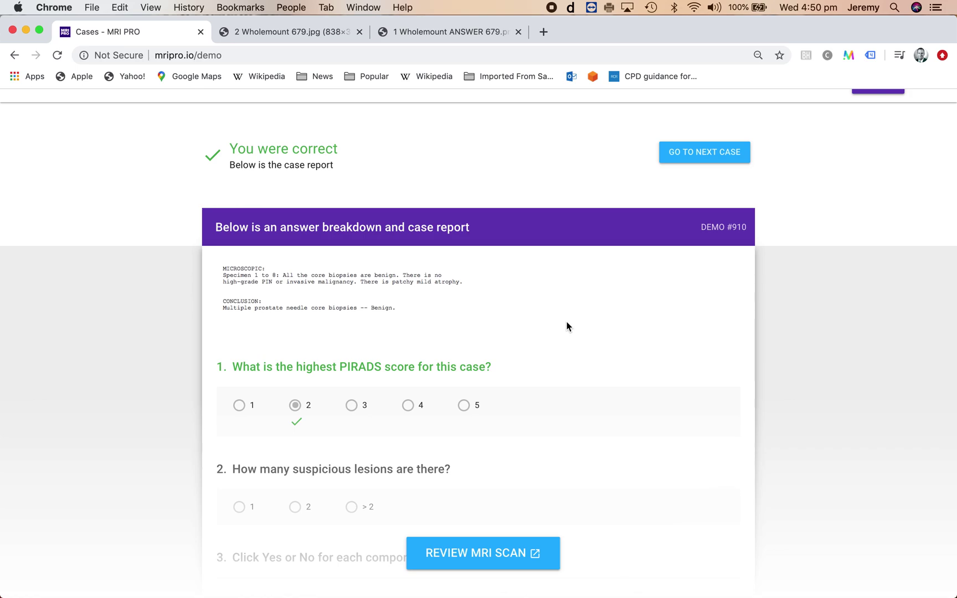
scroll(566, 326, "down", 1)
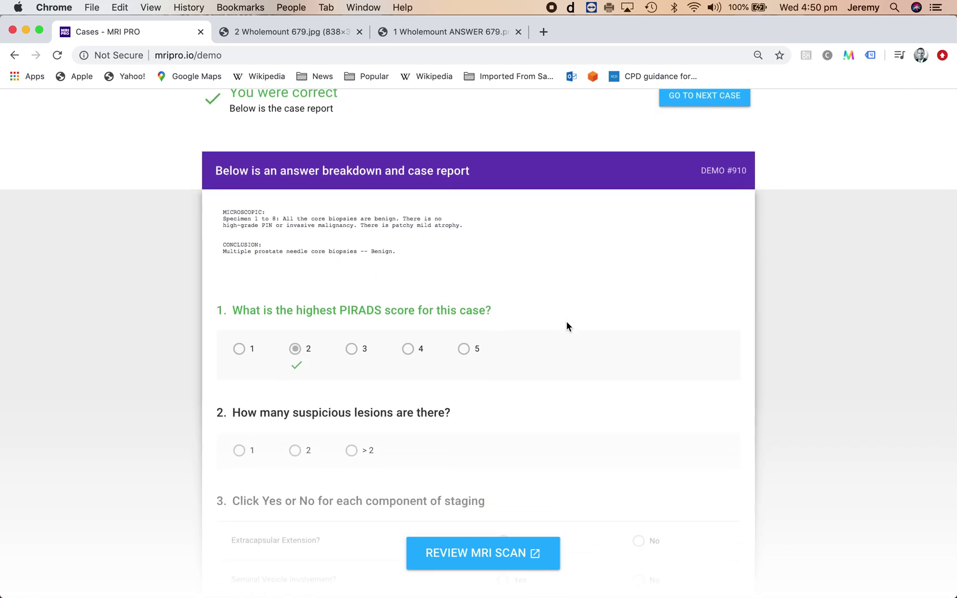
scroll(566, 326, "up", 2)
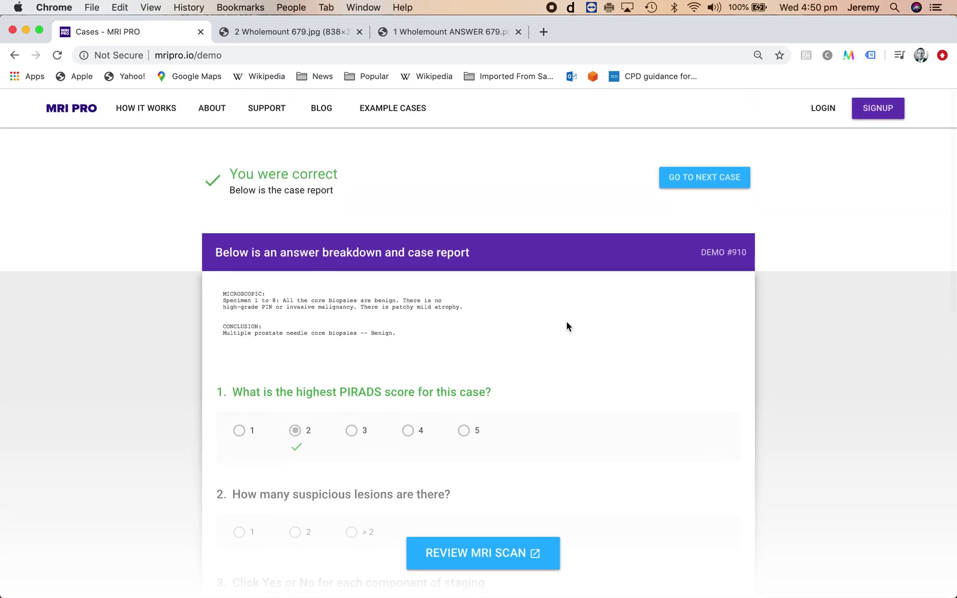
left_click(721, 182)
left_click_drag(680, 33, 681, 34)
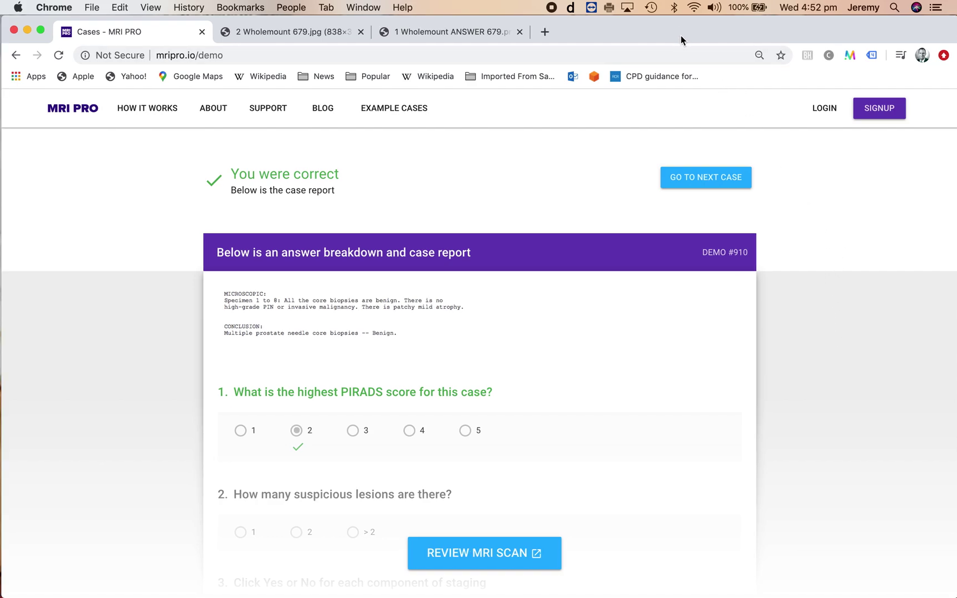